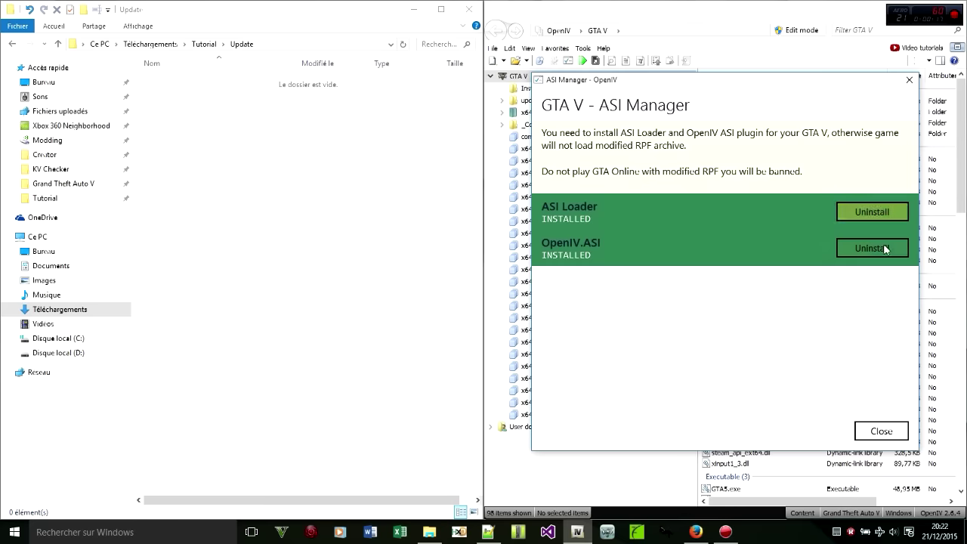
Close the ASI Manager and copy the nicko folder from the Tutorial folder.
left_click(895, 436)
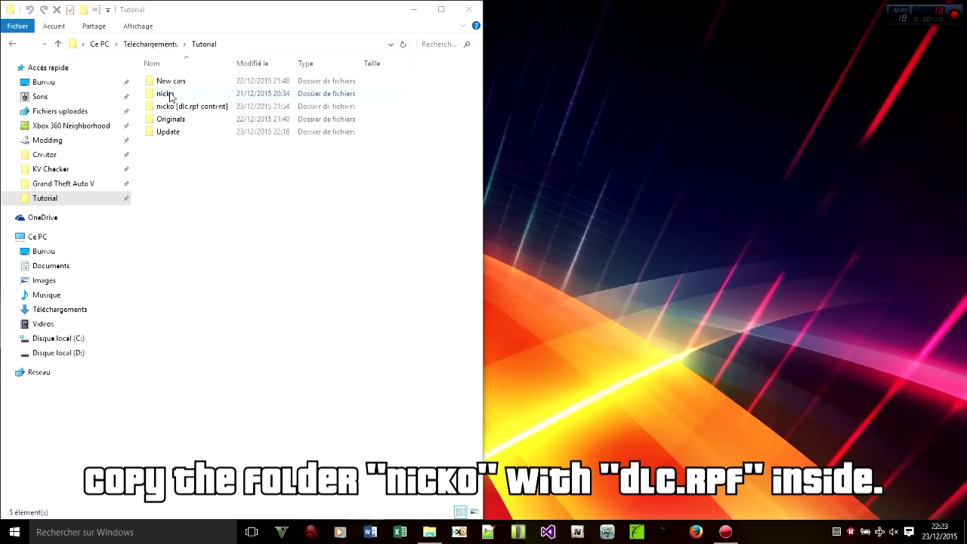
left_click(166, 94)
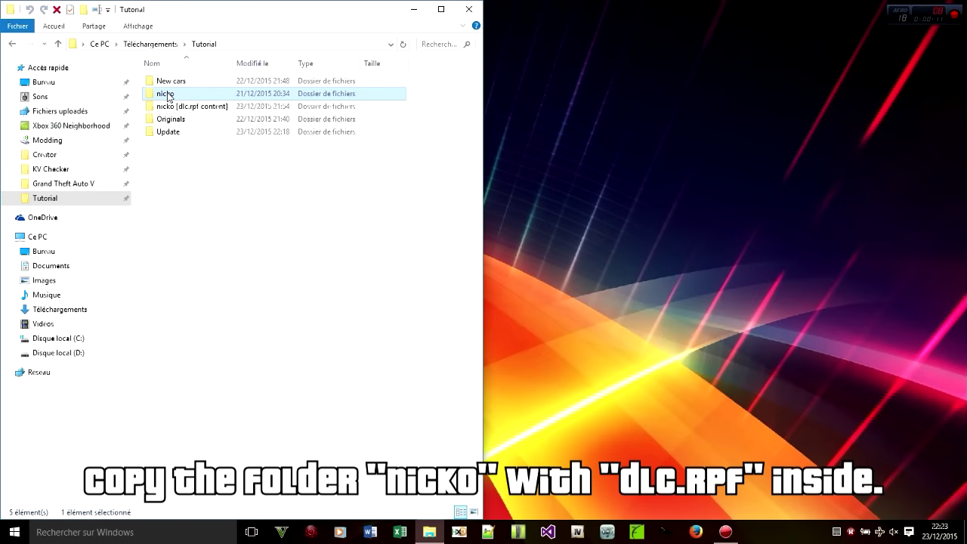
right_click(168, 96)
left_click(209, 291)
Paste the nicko folder into Grand Theft Auto V\update\x64\dlcpacks, granting the administrator permission.
left_click(55, 184)
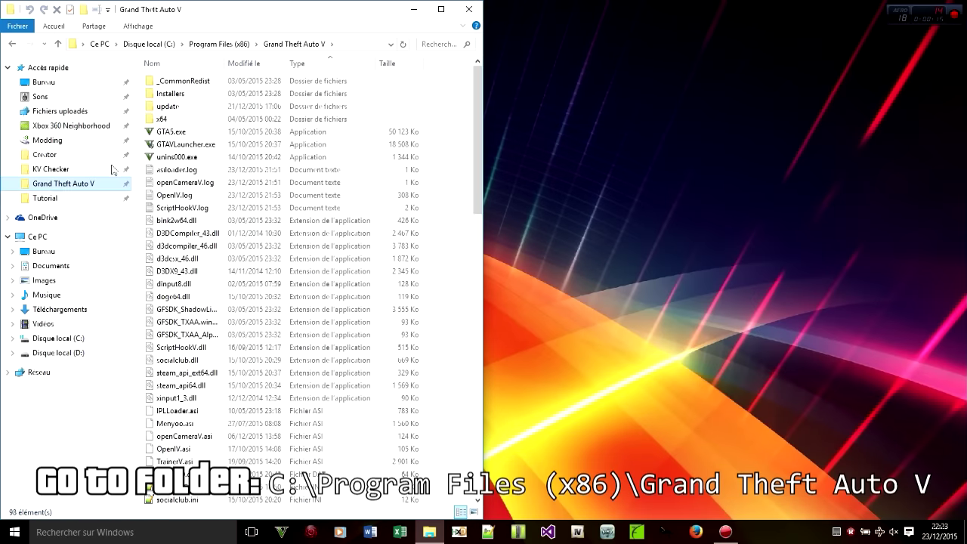
double_click(162, 106)
left_click(171, 87)
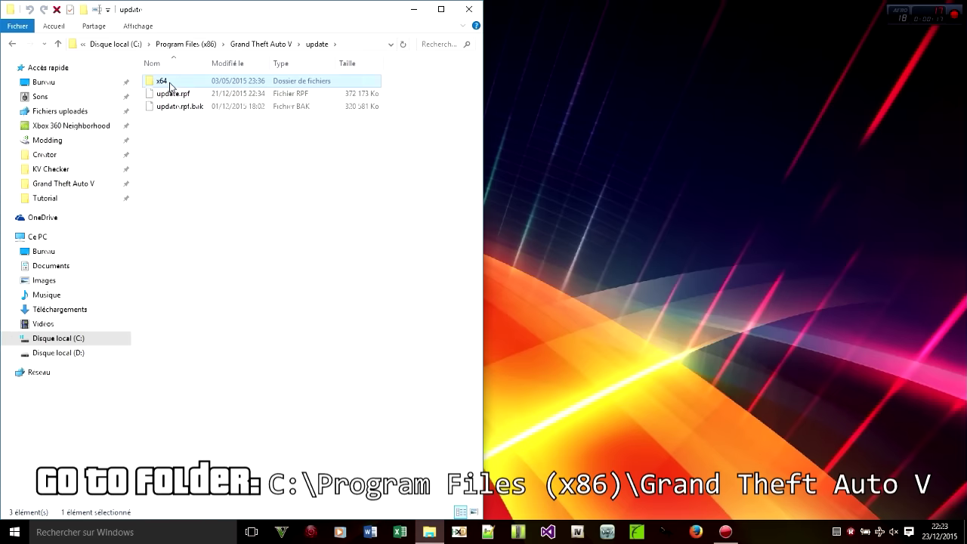
double_click(170, 83)
double_click(176, 94)
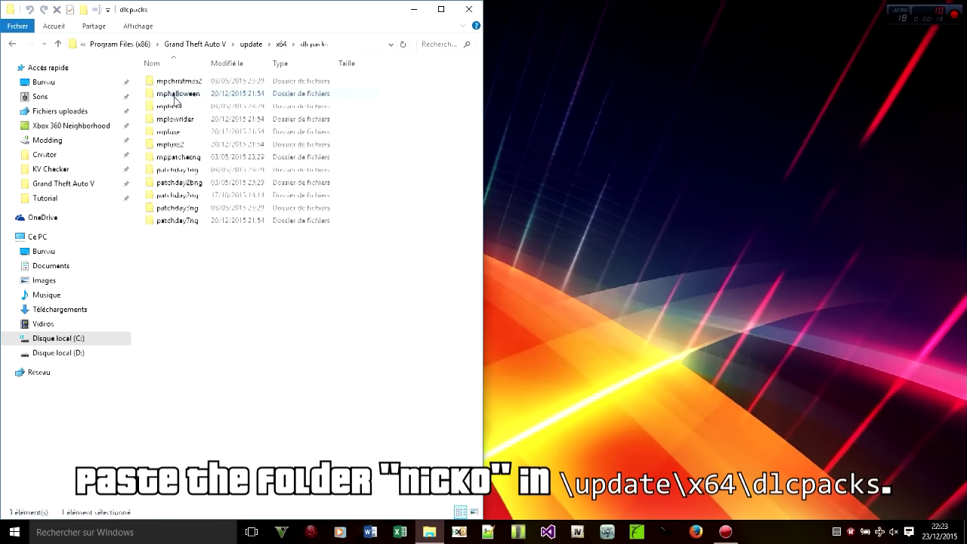
right_click(240, 290)
left_click(289, 370)
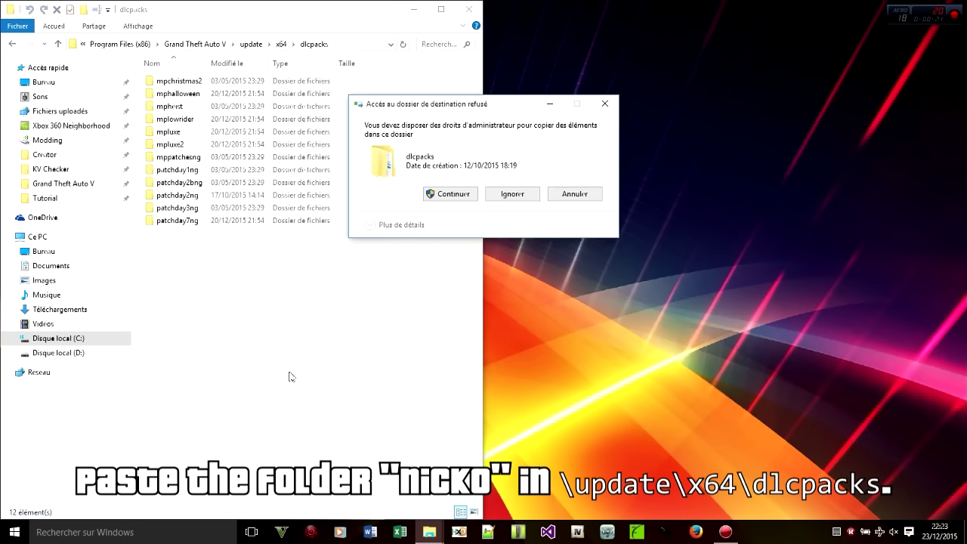
left_click(432, 195)
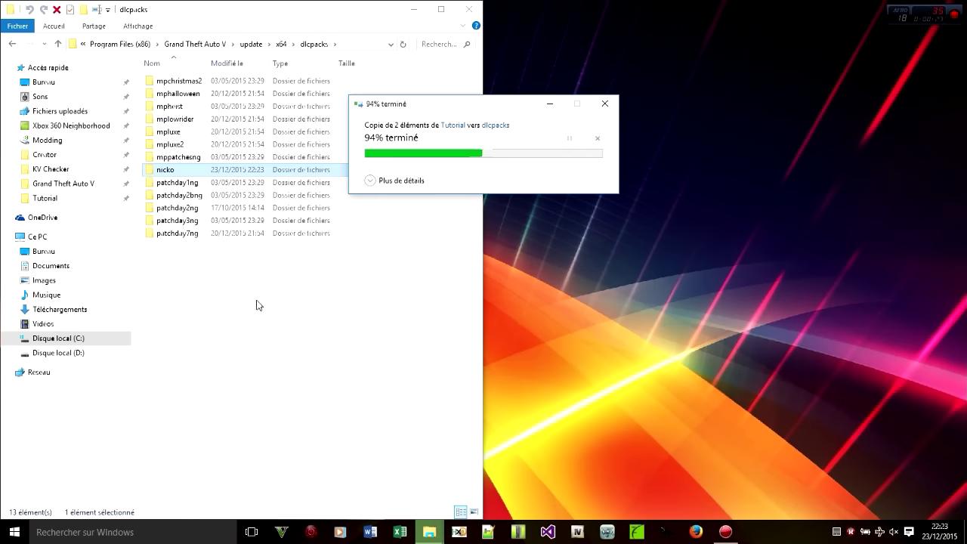
Return to the Tutorial folder, and launch OpenIV for GTA V, docked beside the file explorer.
left_click(45, 198)
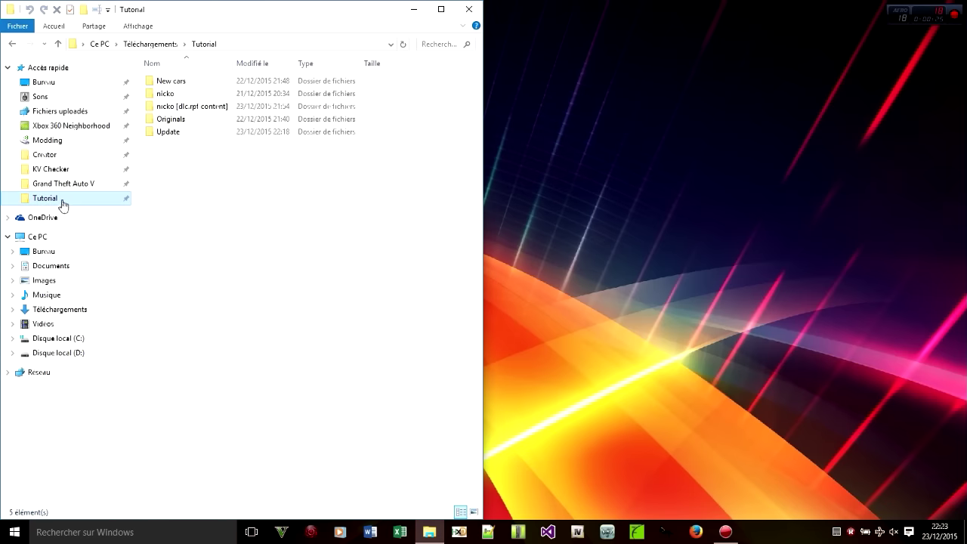
left_click(578, 533)
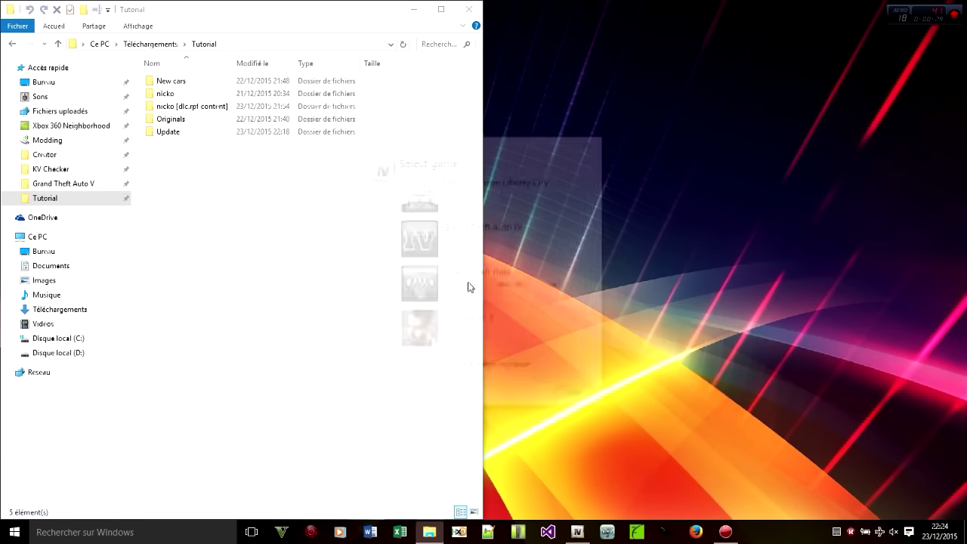
left_click(467, 286)
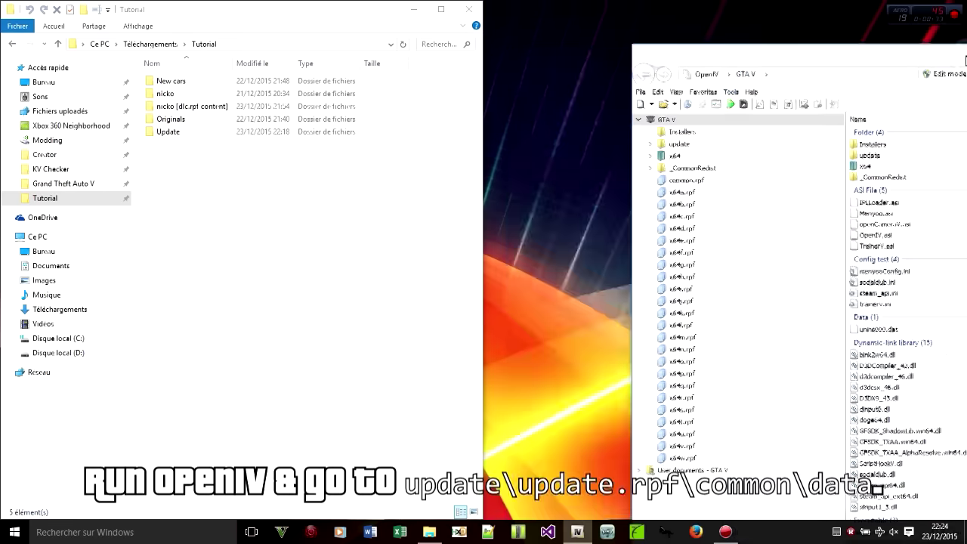
key("super+Right")
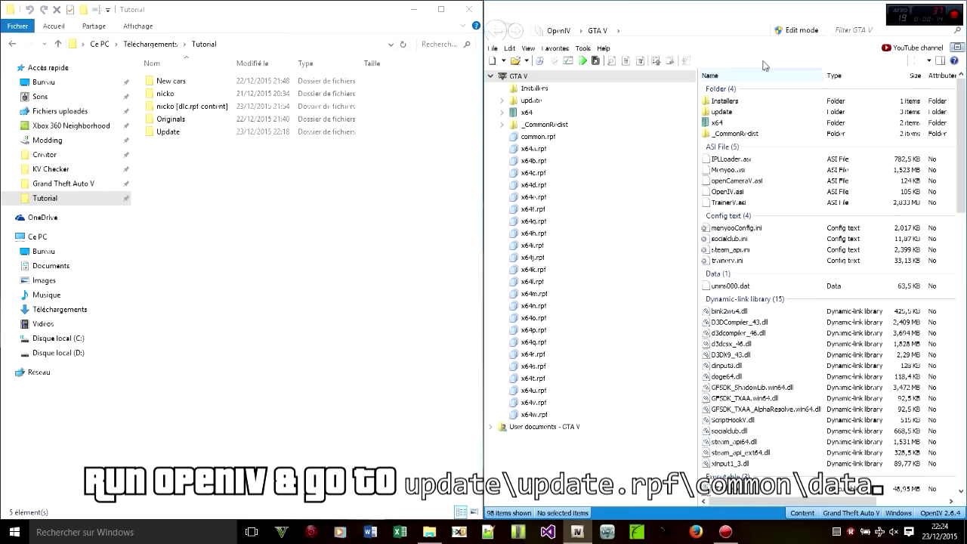
Browse to update\update.rpf\common\data in OpenIV.
left_click(501, 101)
left_click(523, 126)
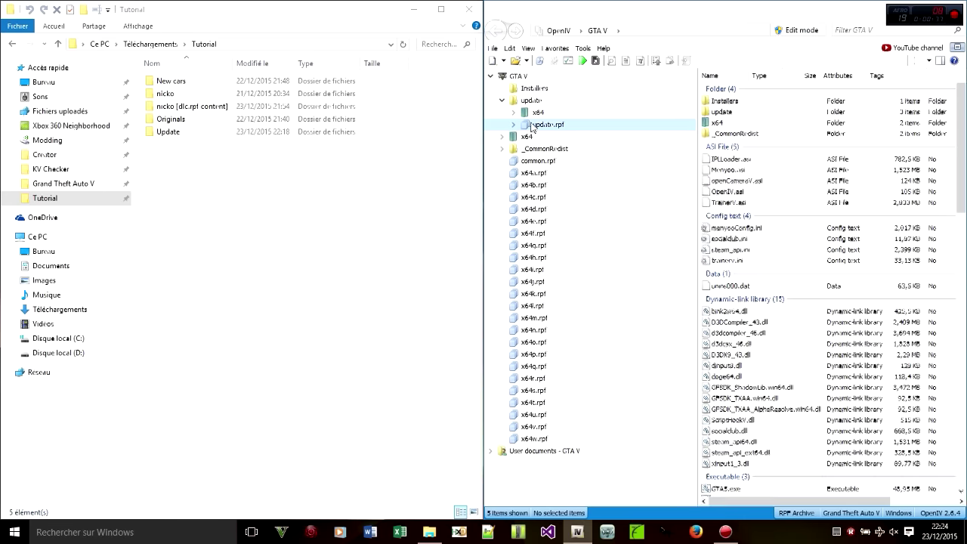
double_click(721, 105)
double_click(719, 105)
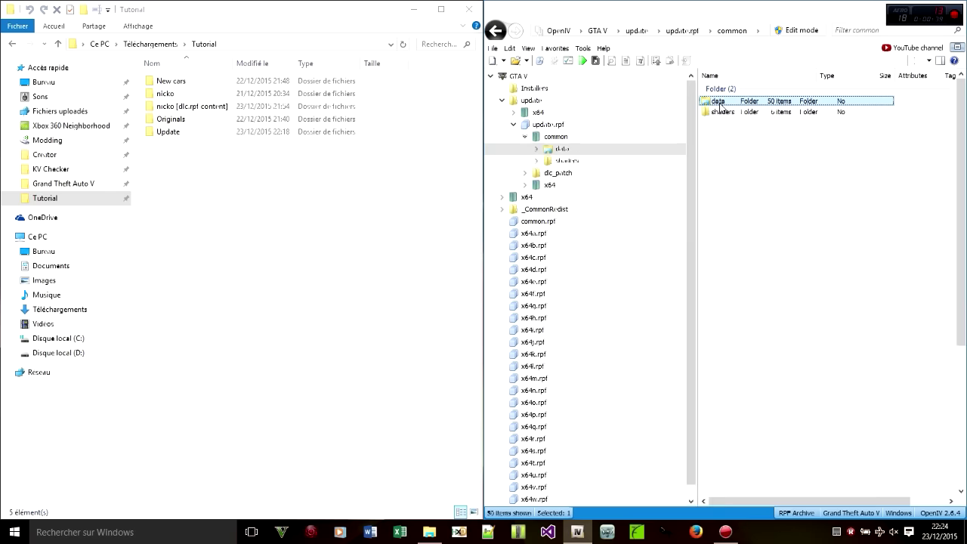
Extract extratitleupdatedata.meta and dlclist.xml together from the data folder into Tutorial\Update.
left_click(742, 304)
scroll(740, 317, "down", 5)
left_click(752, 387, "ctrl")
right_click(750, 155)
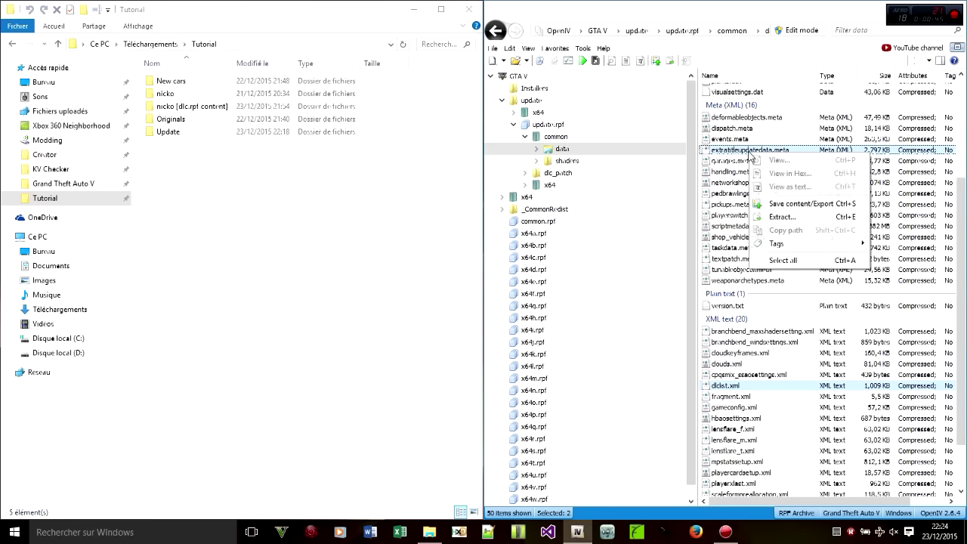
left_click(782, 217)
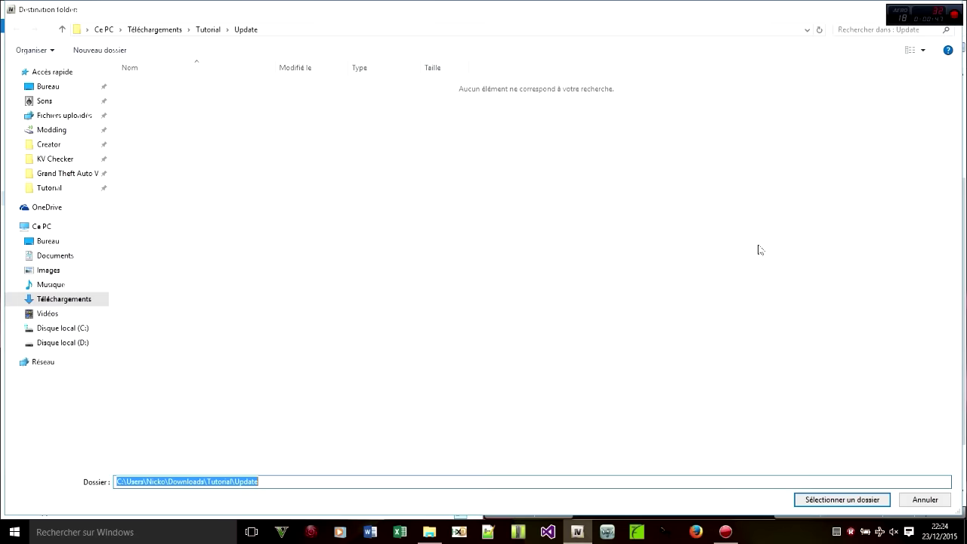
left_click(884, 502)
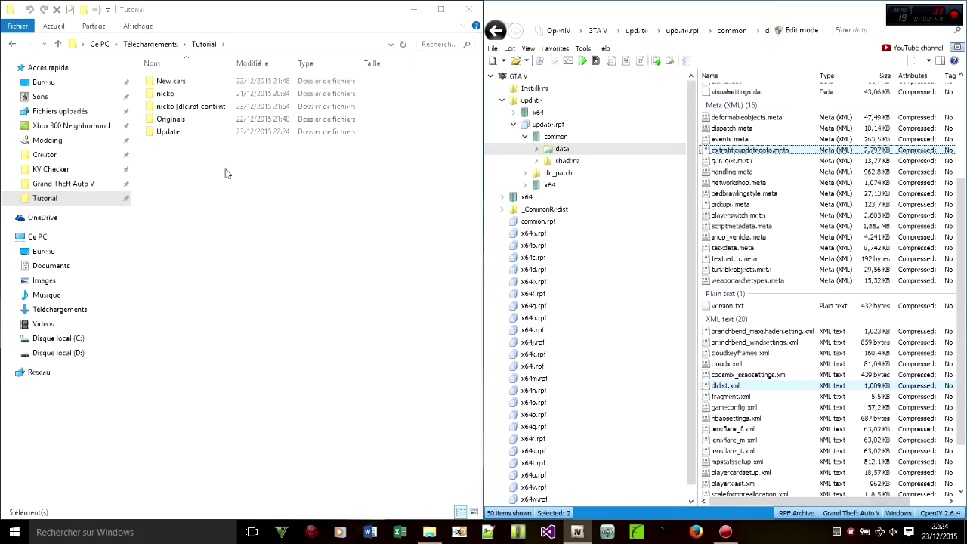
Open both extracted files, dlclist.xml and extratitleupdatedata.meta, from the Update folder in Notepad++.
double_click(182, 131)
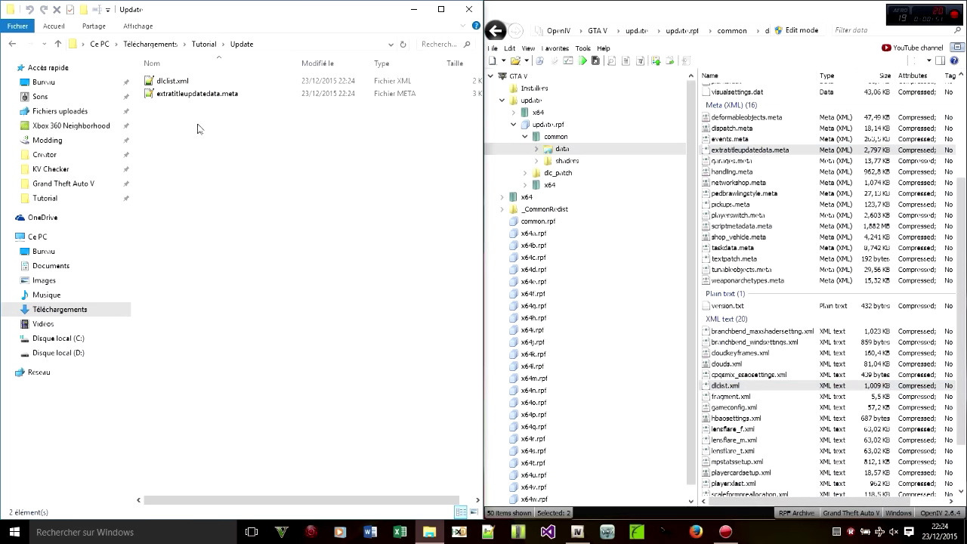
left_click_drag(197, 129, 159, 77)
right_click(161, 78)
left_click(208, 114)
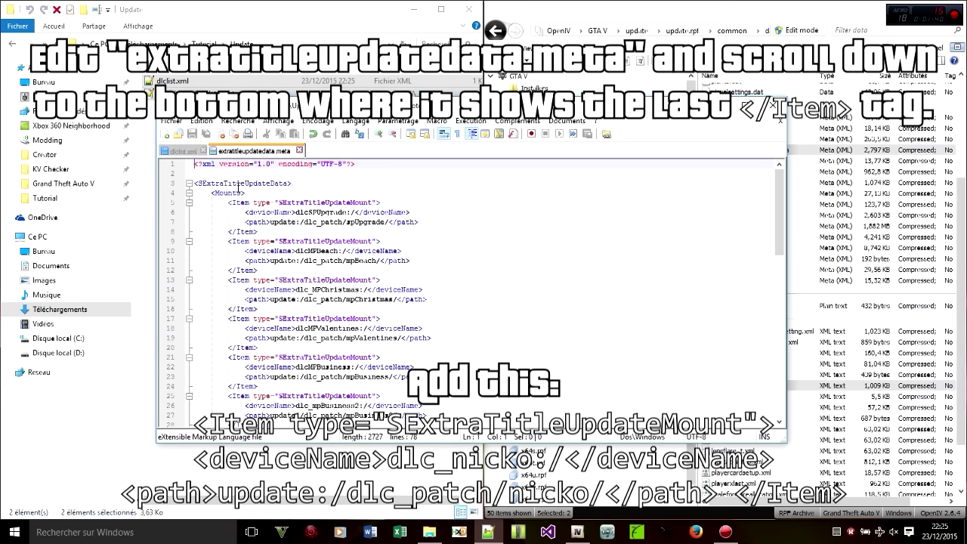
Duplicate the last SExtraTitleUpdateMount item (patchDay4NG) at the end of the Mounts list in extratitleupdatedata.meta.
scroll(625, 317, "down", 17)
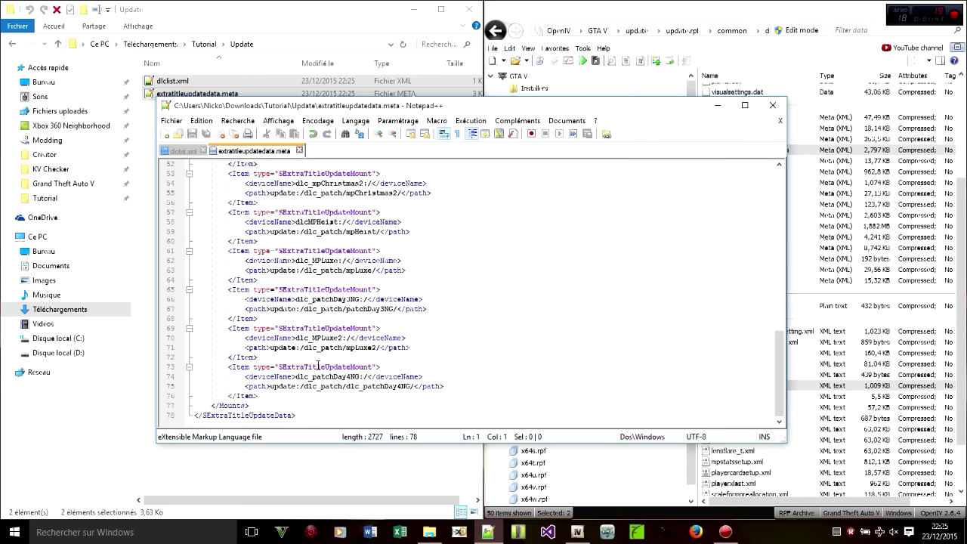
left_click_drag(277, 396, 421, 348)
key("ctrl+c")
key("Right")
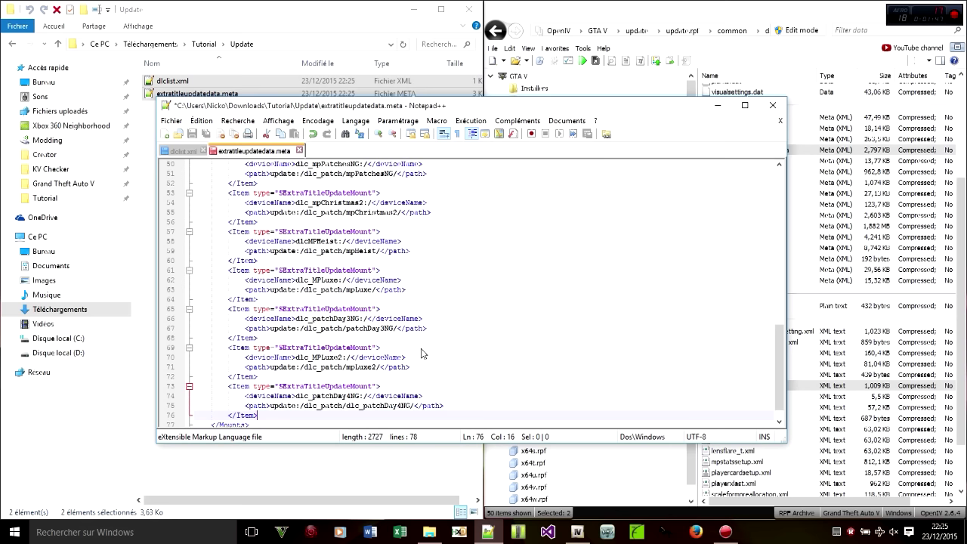
key("ctrl+v")
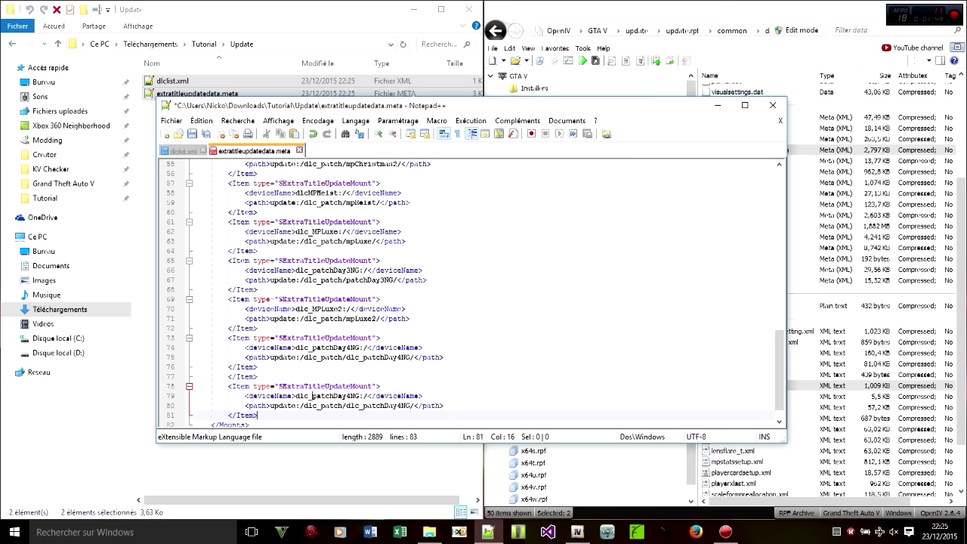
Set the duplicated item's deviceName to dlc_nicko:/ and its path to update:/dlc_patch/nicko/.
left_click_drag(312, 396, 362, 395)
type("nacko")
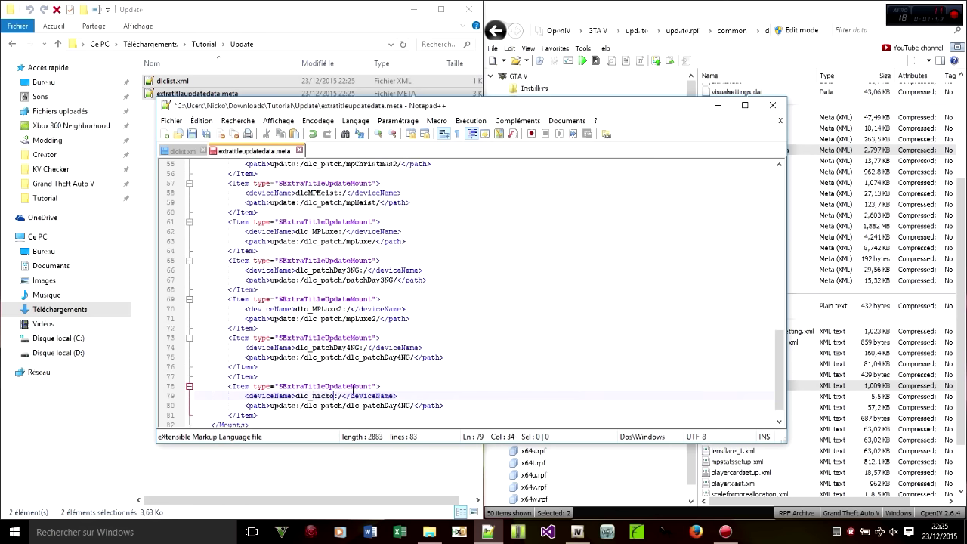
left_click_drag(410, 406, 348, 406)
type("nicko")
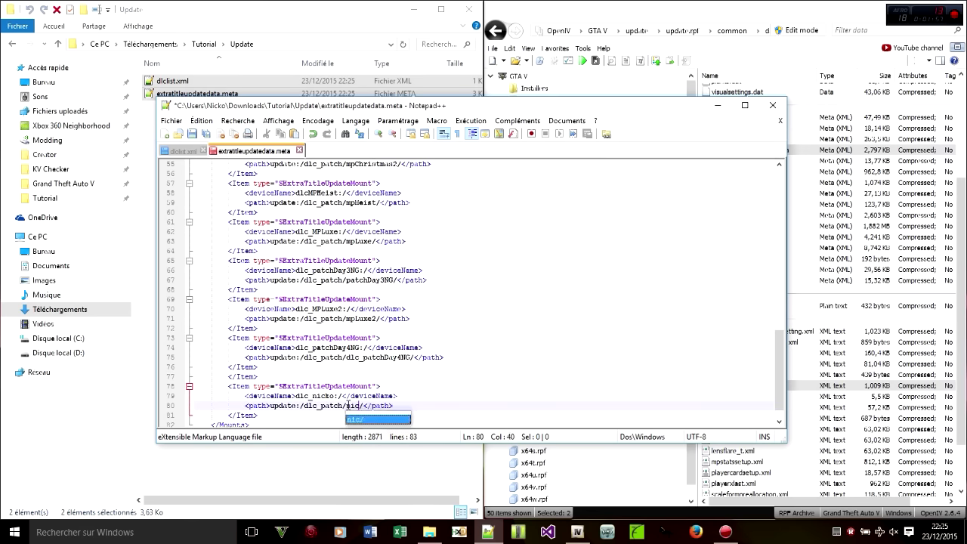
left_click(428, 405)
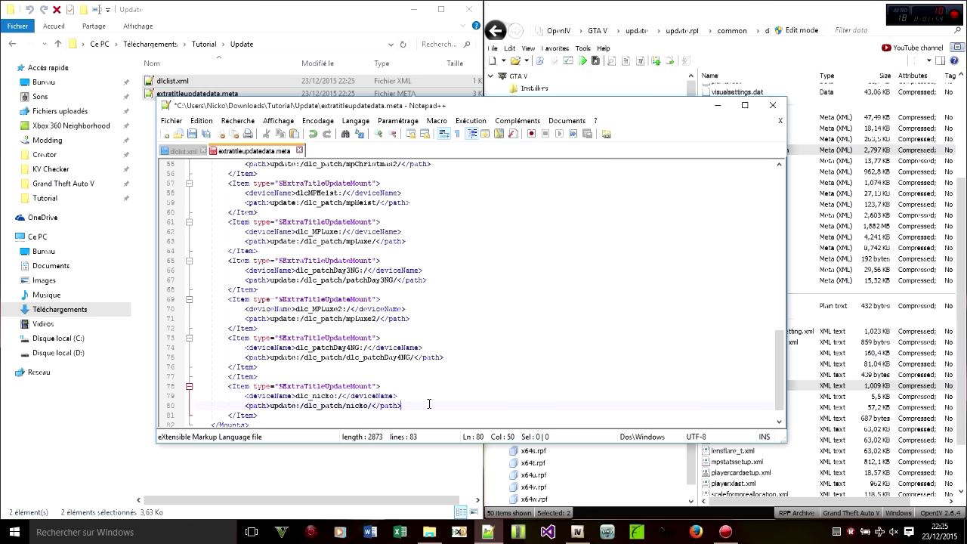
Duplicate the last Item line (mpluxe2) in dlclist.xml directly below itself.
left_click(194, 151)
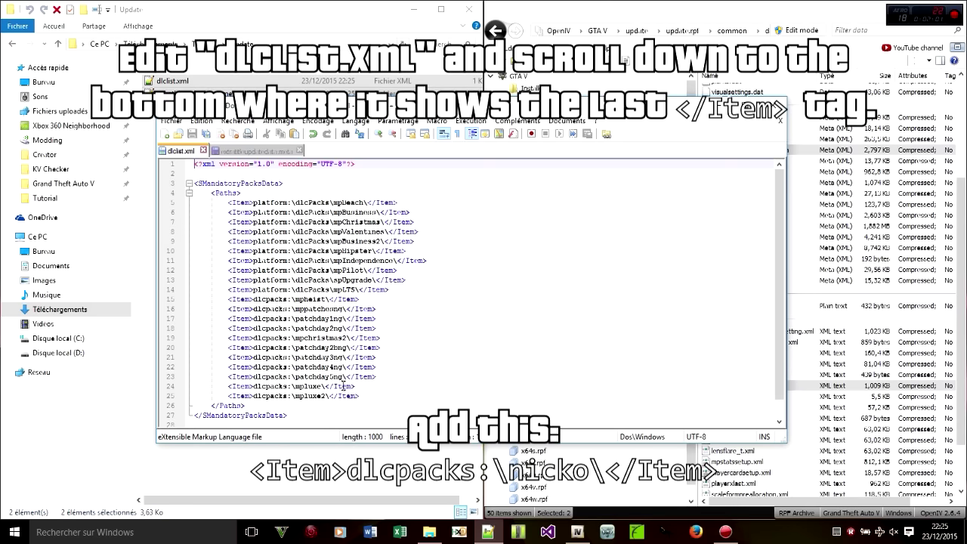
left_click_drag(368, 396, 369, 390)
key("ctrl+c")
left_click(360, 387)
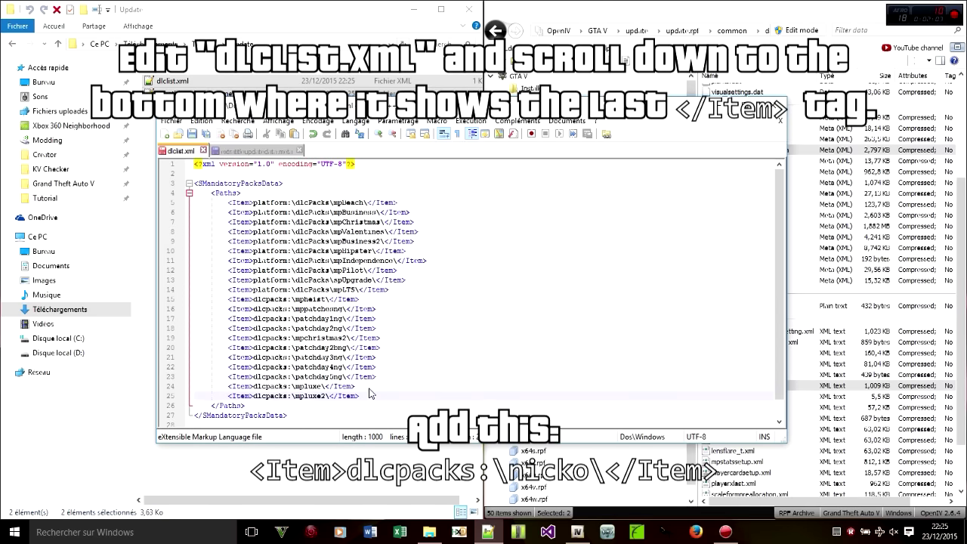
key("ctrl+v")
Change the duplicated line's path to dlcpacks:\nicko\, and save both edited files before closing the editor.
left_click_drag(296, 405, 308, 407)
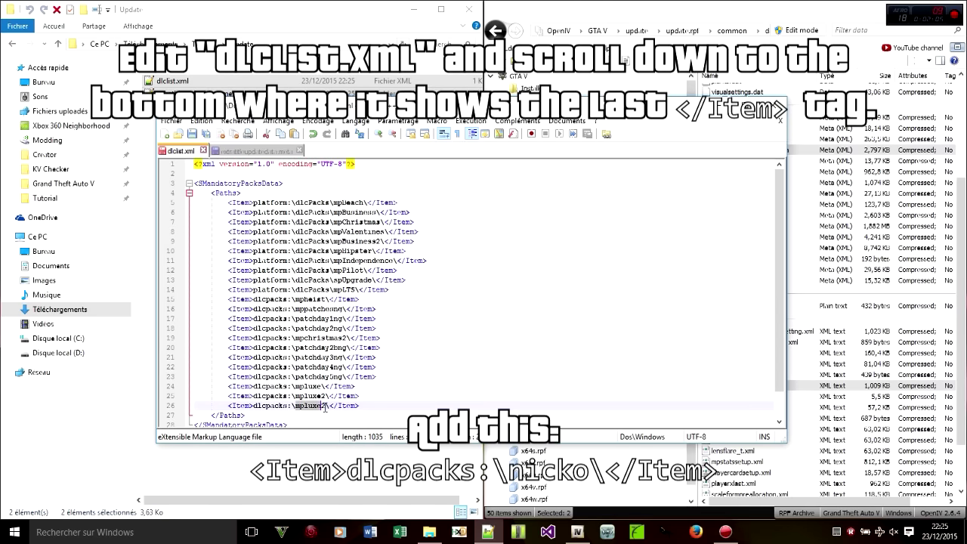
type("nicko")
left_click(206, 135)
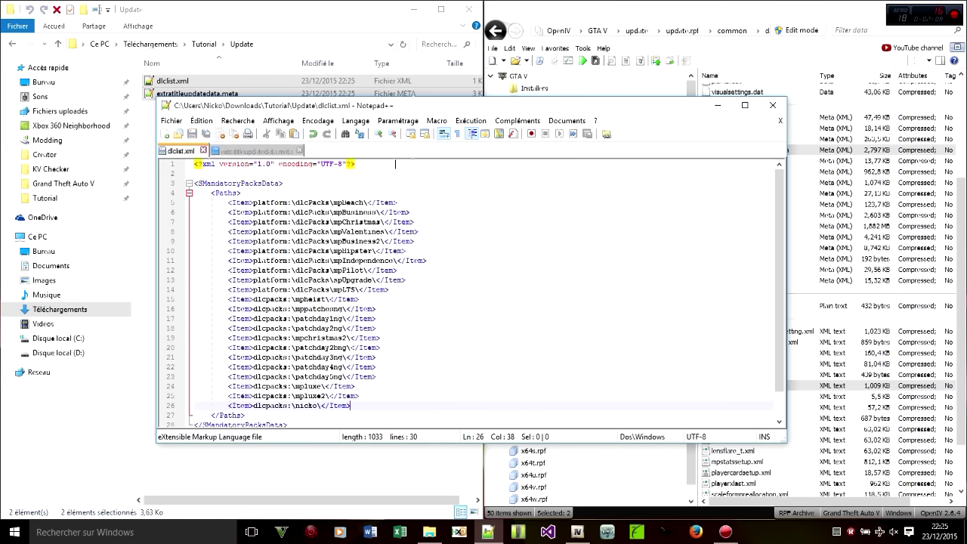
left_click(772, 105)
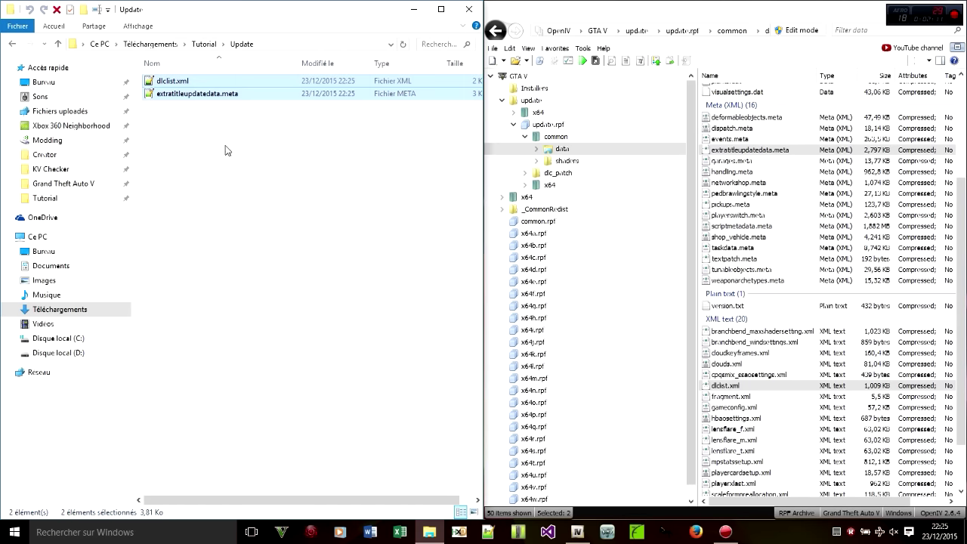
Enable edit mode in OpenIV and import the edited dlclist.xml and extratitleupdatedata.meta from Tutorial\Update into the data folder.
left_click(798, 31)
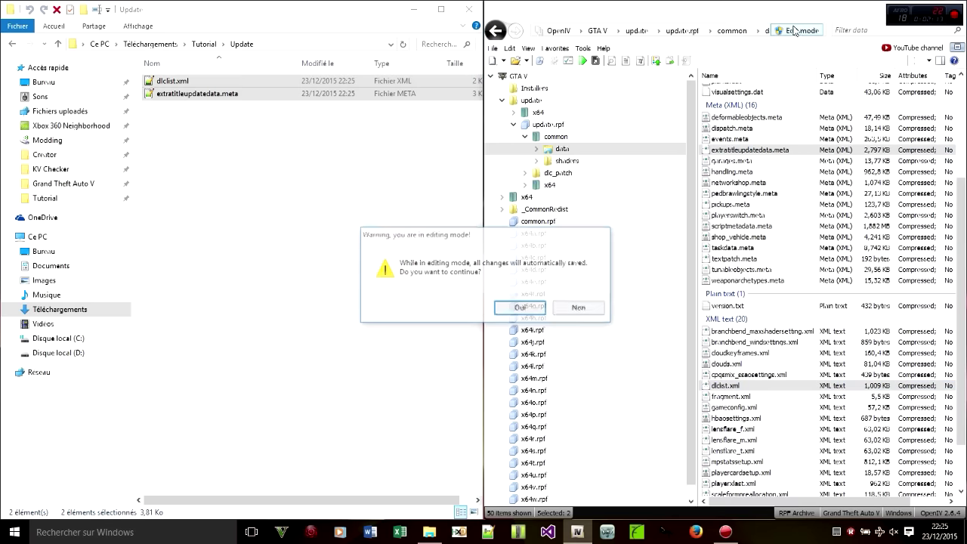
left_click(521, 309)
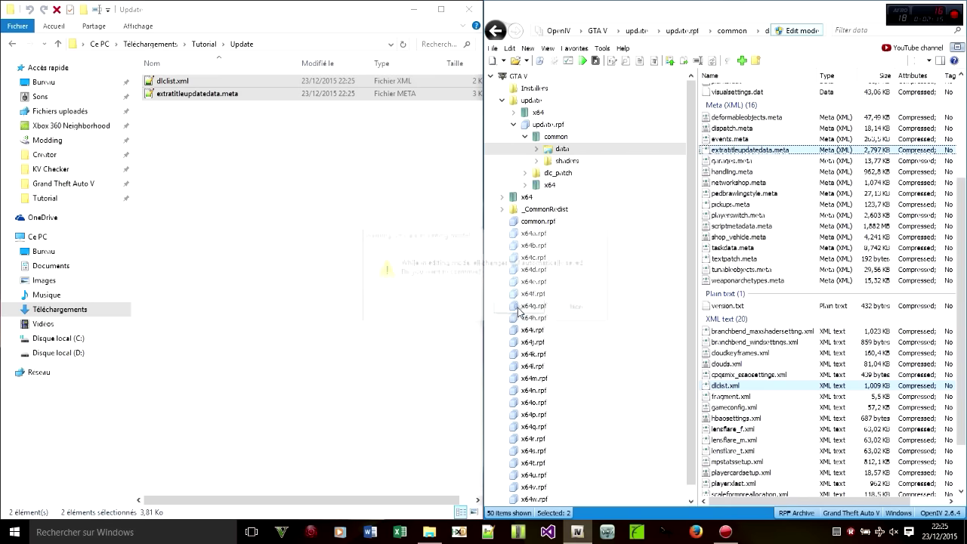
left_click(742, 62)
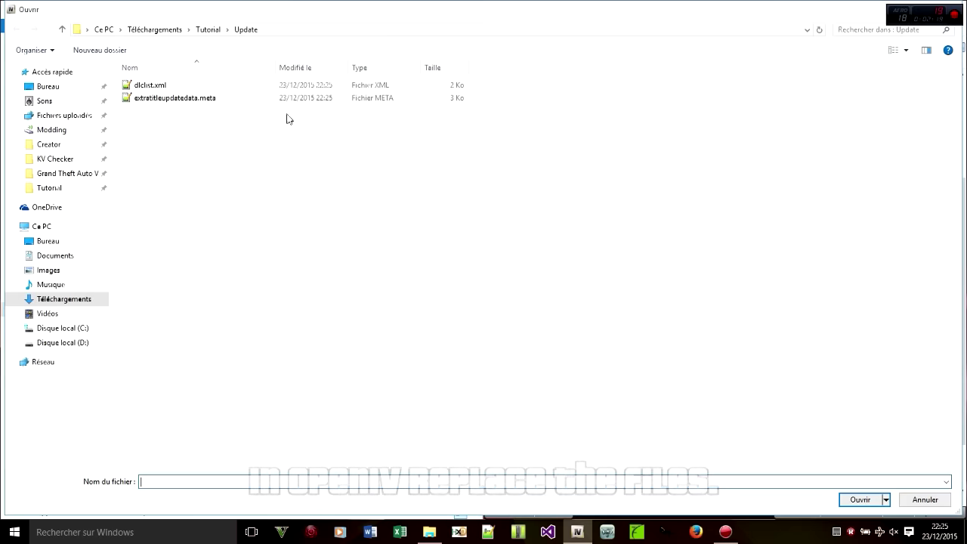
left_click_drag(334, 141, 140, 86)
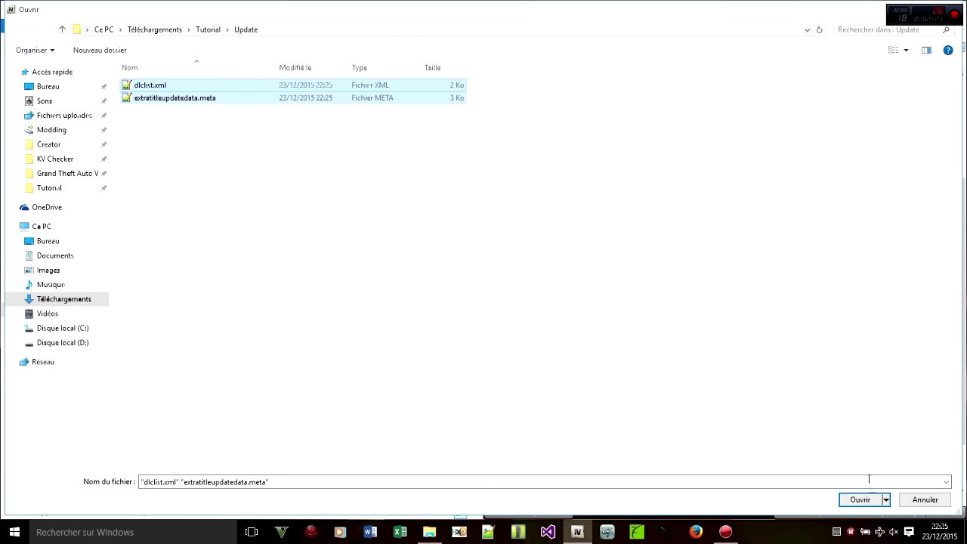
left_click(861, 499)
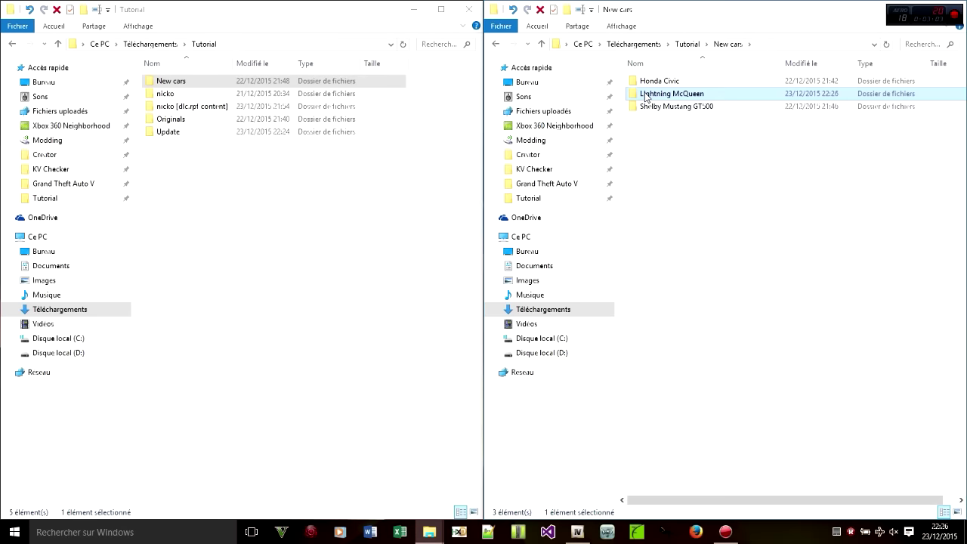
Open the Lightning McQueen folder, rename zentorno.yft to mcqueen.yft, and copy the new base name.
double_click(646, 95)
left_click(648, 86)
left_click(646, 83)
type("mcqueen.yft")
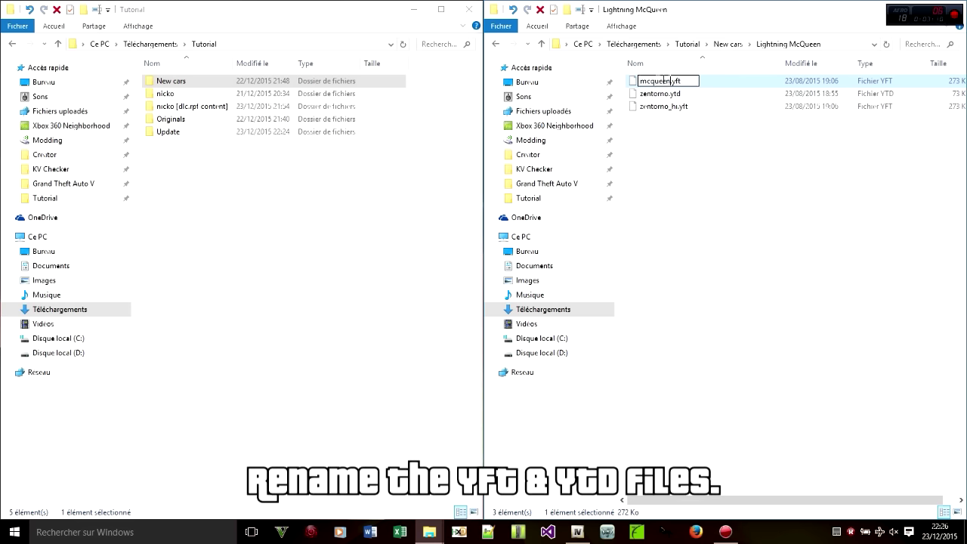
left_click_drag(670, 81, 624, 82)
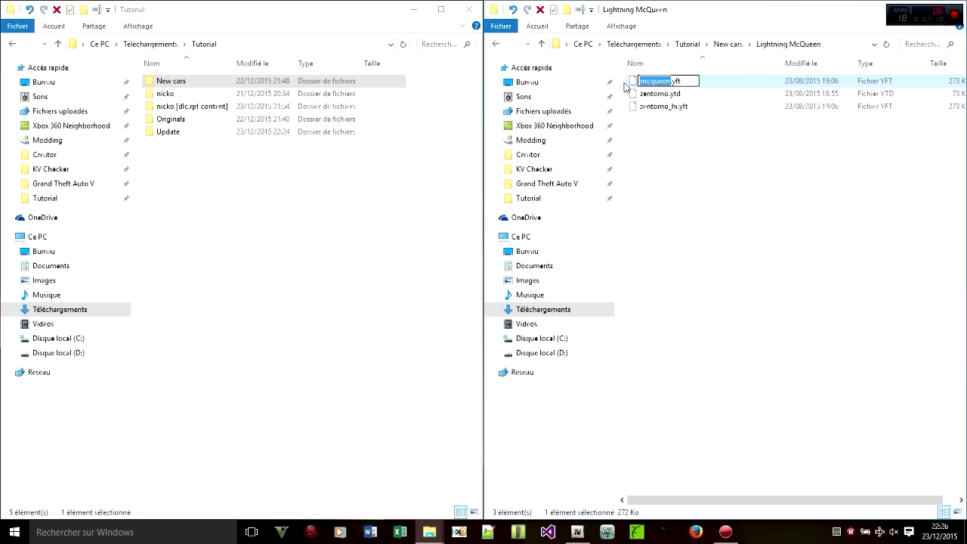
left_click(698, 139)
Rename zentorno.ytd to mcqueen.ytd and zentorno_hi.yft to mcqueen_hi.yft.
left_click(655, 98)
left_click(659, 96)
key("ctrl+v")
key("Return")
left_click(661, 109)
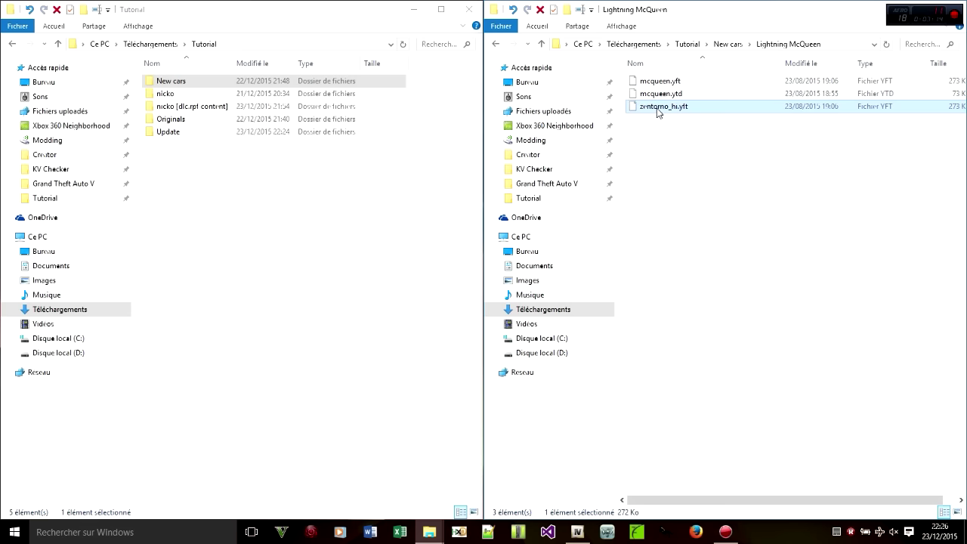
left_click_drag(669, 106, 642, 106)
key("ctrl+v")
left_click(686, 145)
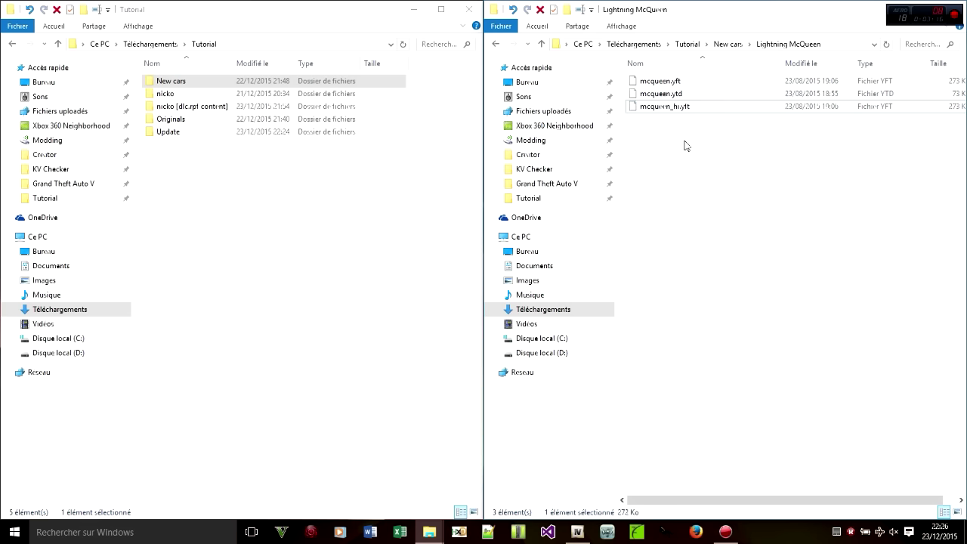
Open carvariations.meta and vehicles.meta from the nicko [dlc.rpf content] common - data folder for editing.
left_click(212, 155)
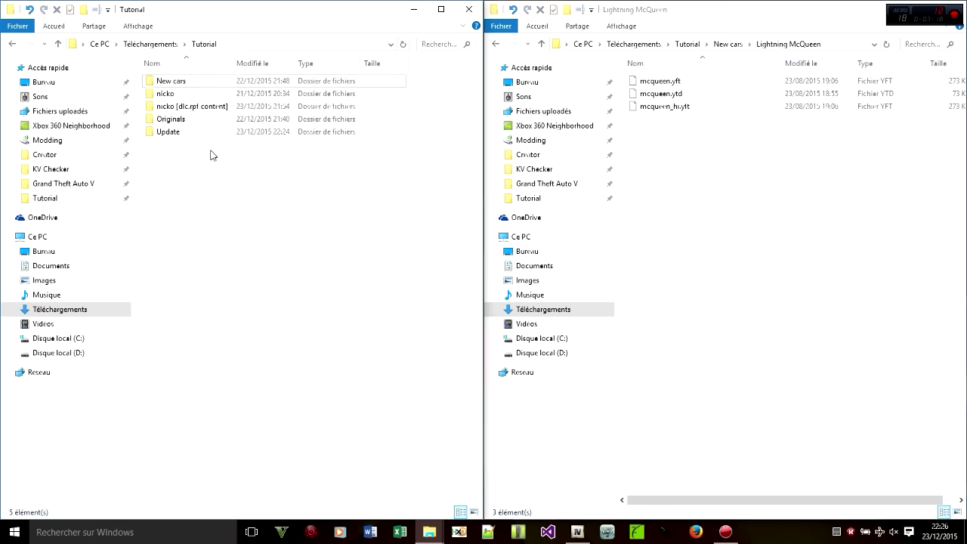
double_click(172, 106)
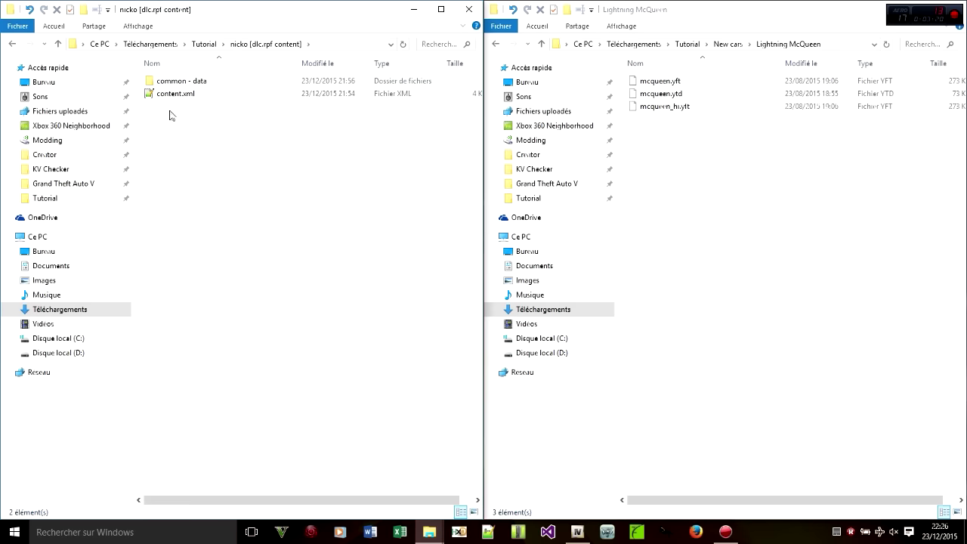
double_click(166, 83)
double_click(174, 108)
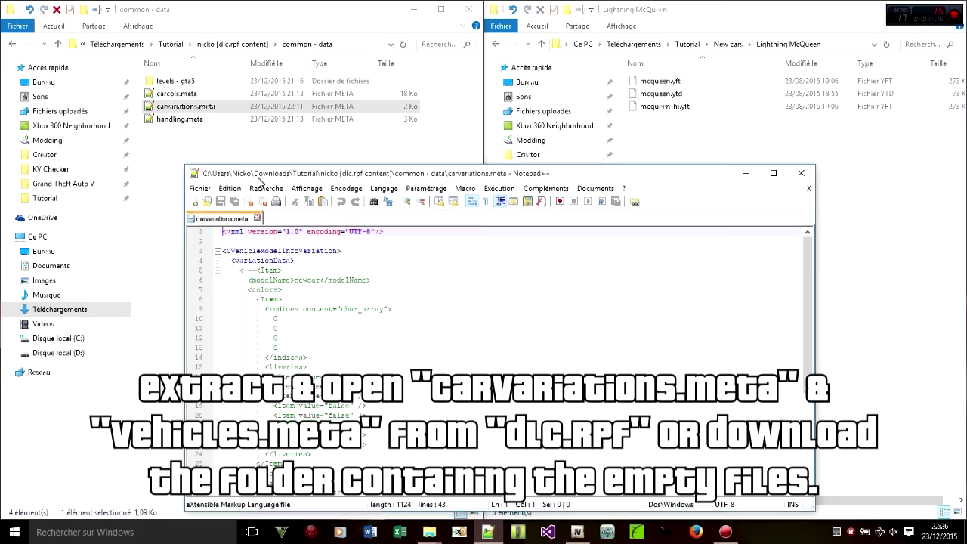
double_click(172, 81)
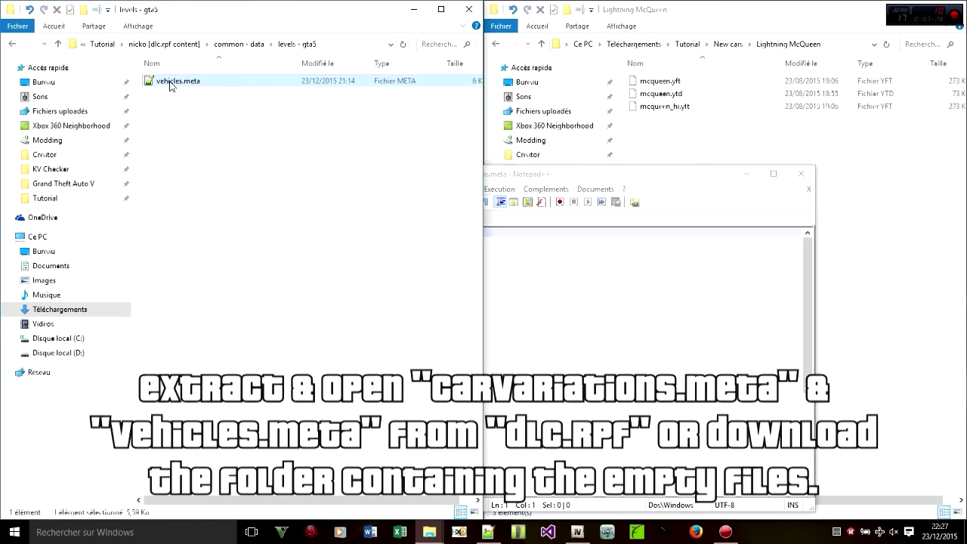
double_click(170, 82)
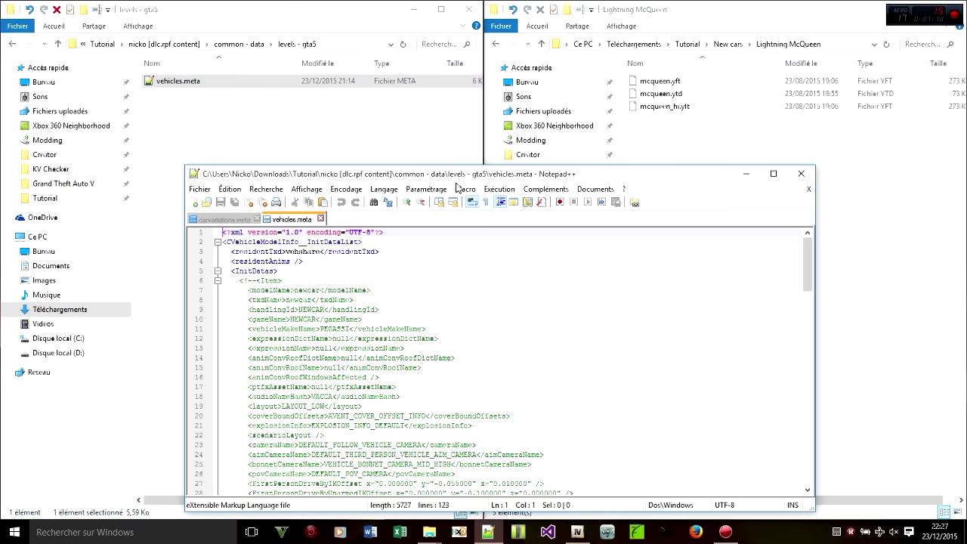
left_click_drag(439, 175, 432, 128)
Open the original carvariations.meta and vehicles.meta from Tutorial\Originals\mpbusiness2 in the same editor.
left_click(315, 22)
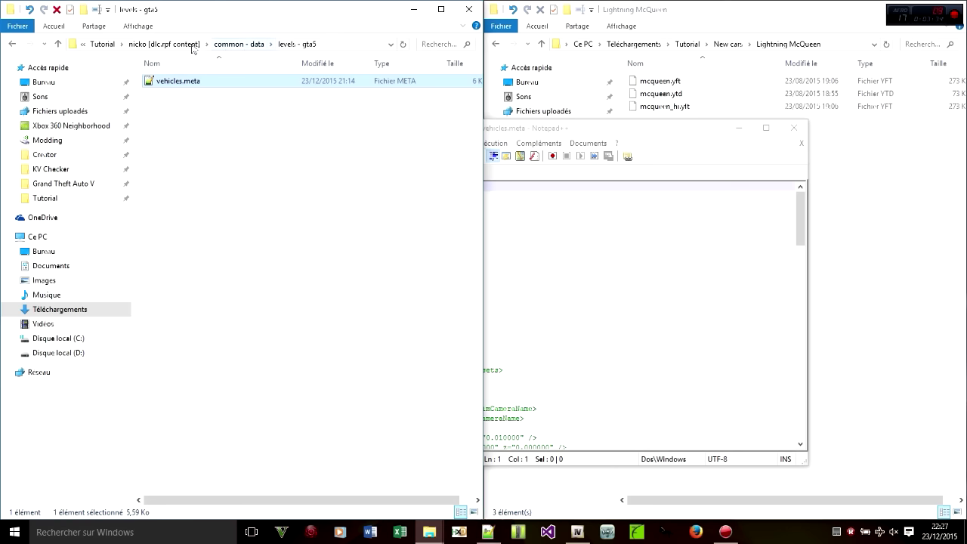
left_click(110, 47)
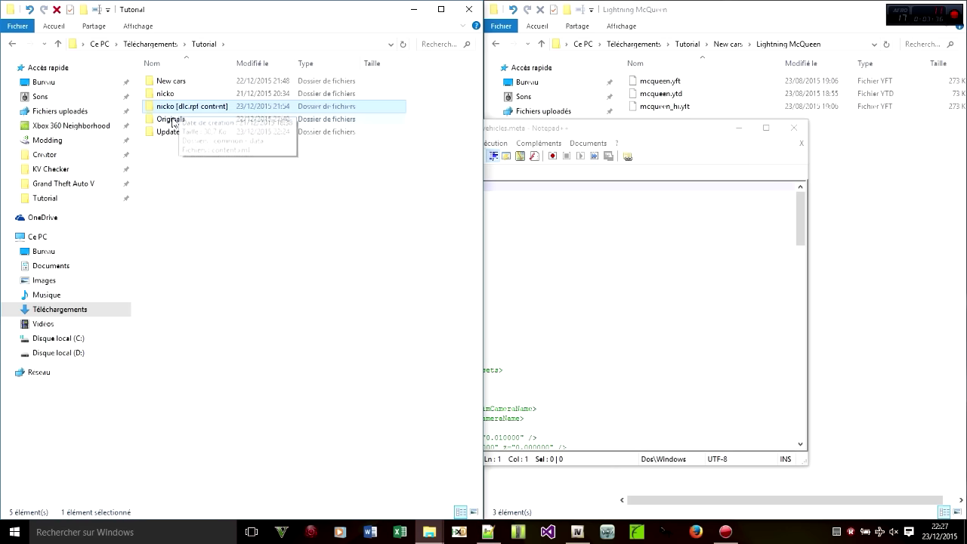
double_click(177, 119)
double_click(179, 120)
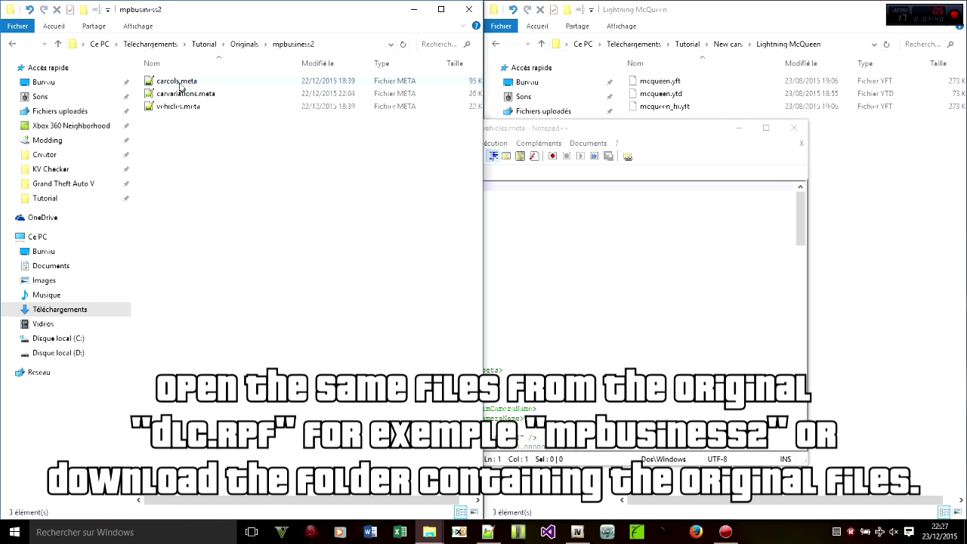
mouse_move(177, 90)
left_mouse_down()
mouse_move(198, 147)
mouse_move(182, 107)
left_mouse_up()
right_click(181, 96)
left_click(218, 131)
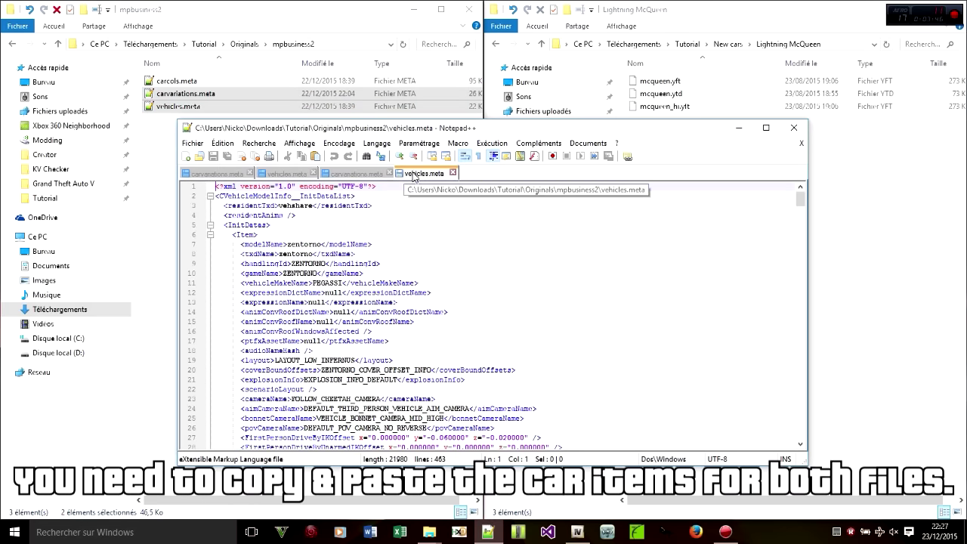
Select the complete zentorno Item block in the original mpbusiness2 carvariations.meta, and close that file.
left_click_drag(383, 180, 302, 176)
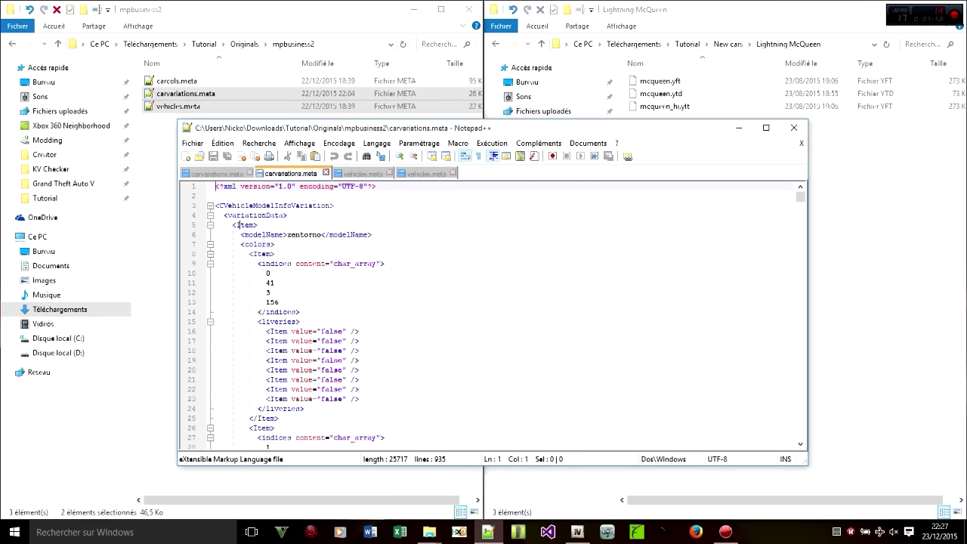
mouse_move(248, 225)
left_mouse_down()
mouse_move(370, 235)
mouse_move(235, 225)
left_mouse_up()
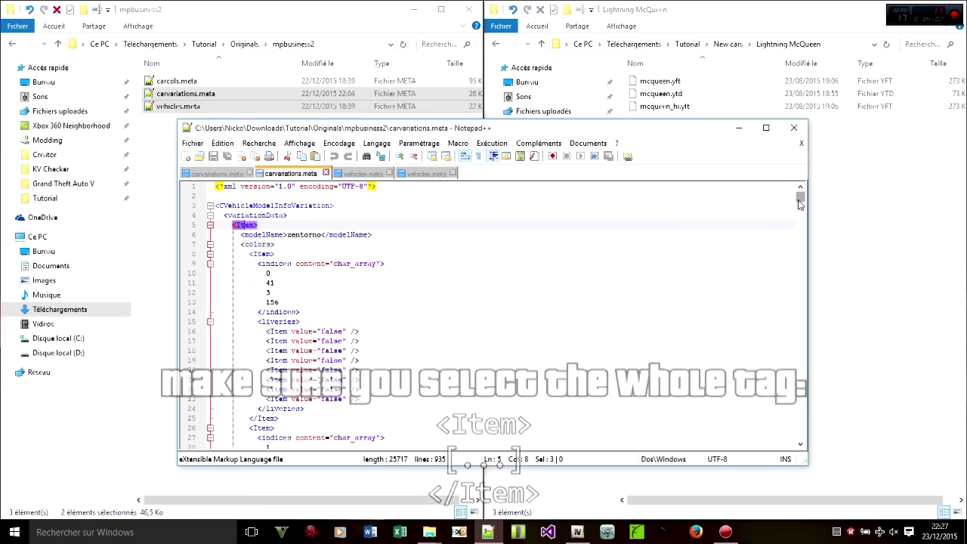
scroll(790, 219, "down", 20)
scroll(793, 249, "down", 3)
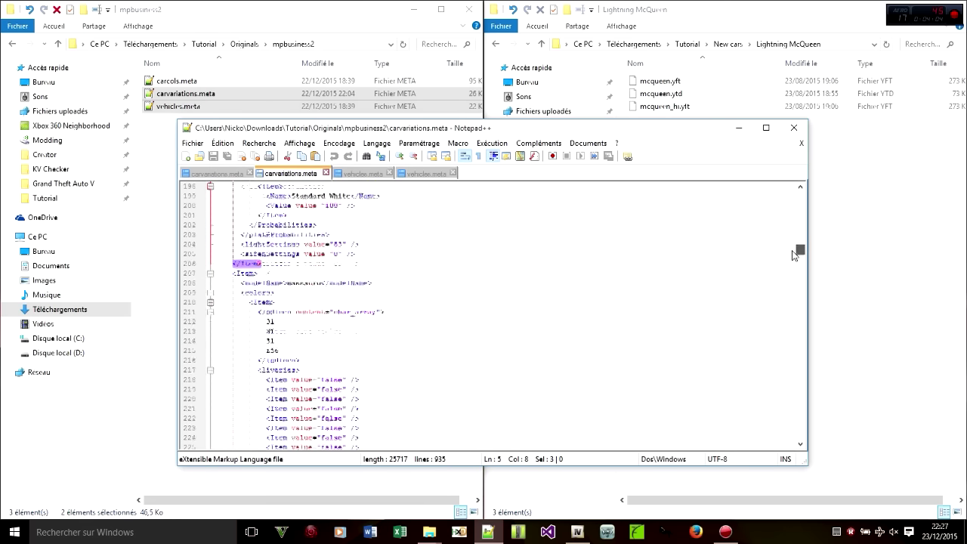
left_click(289, 281, "shift")
scroll(319, 284, "up", 9)
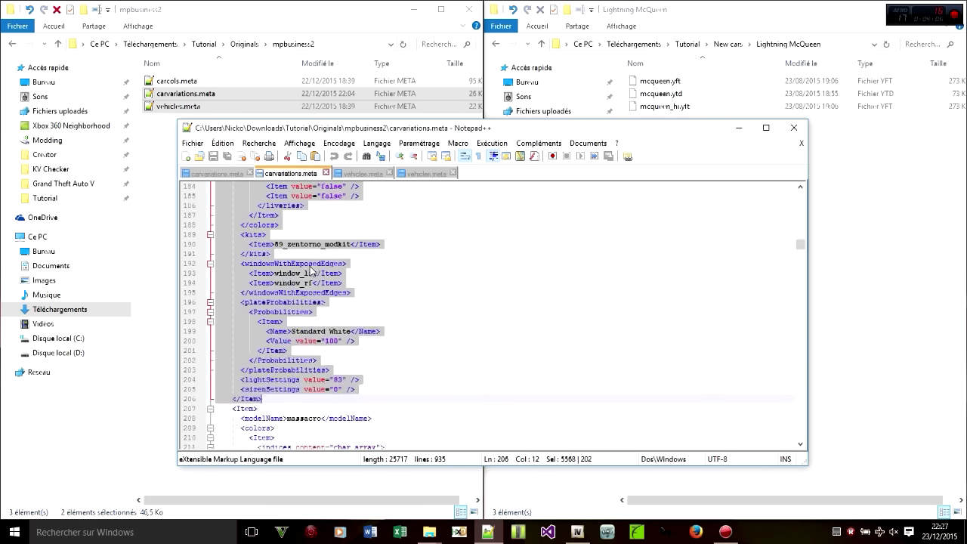
scroll(318, 284, "up", 20)
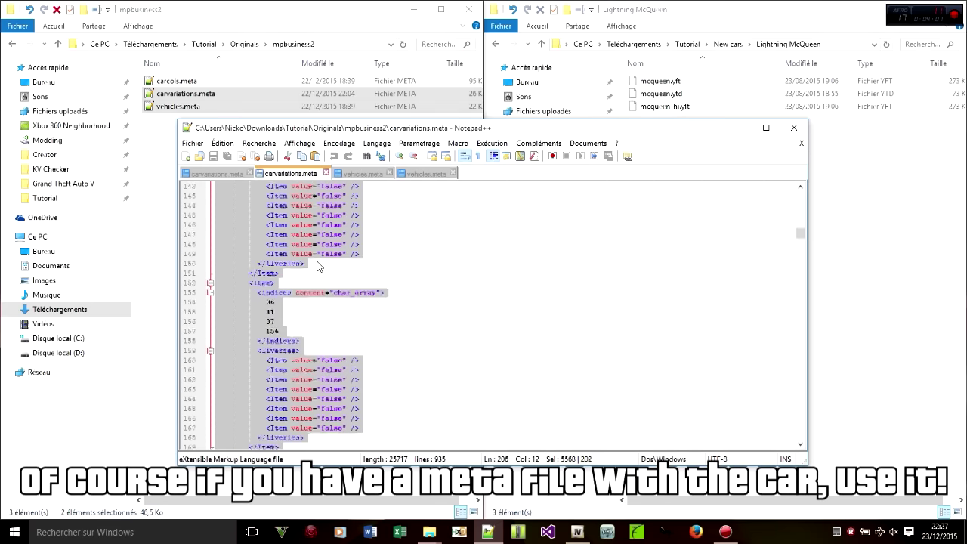
scroll(318, 261, "up", 20)
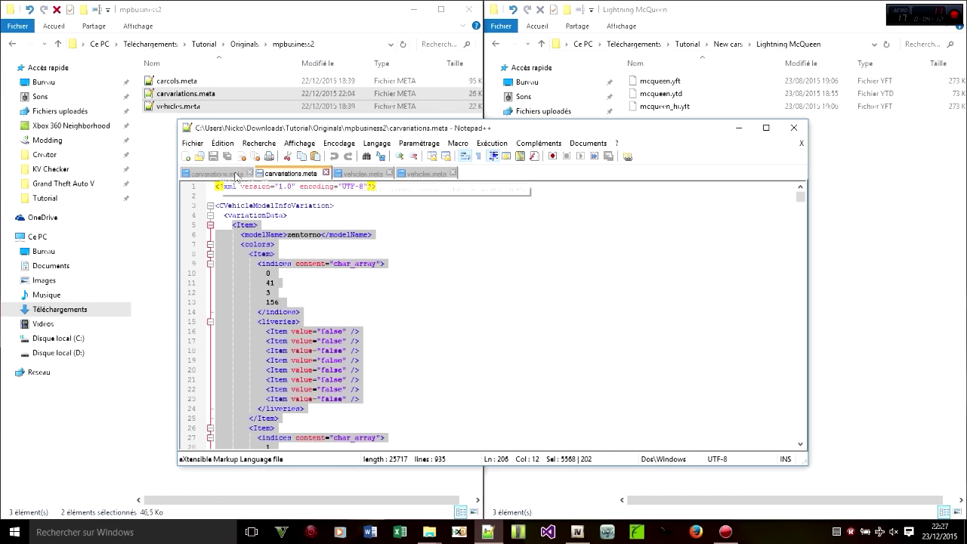
left_click(326, 173)
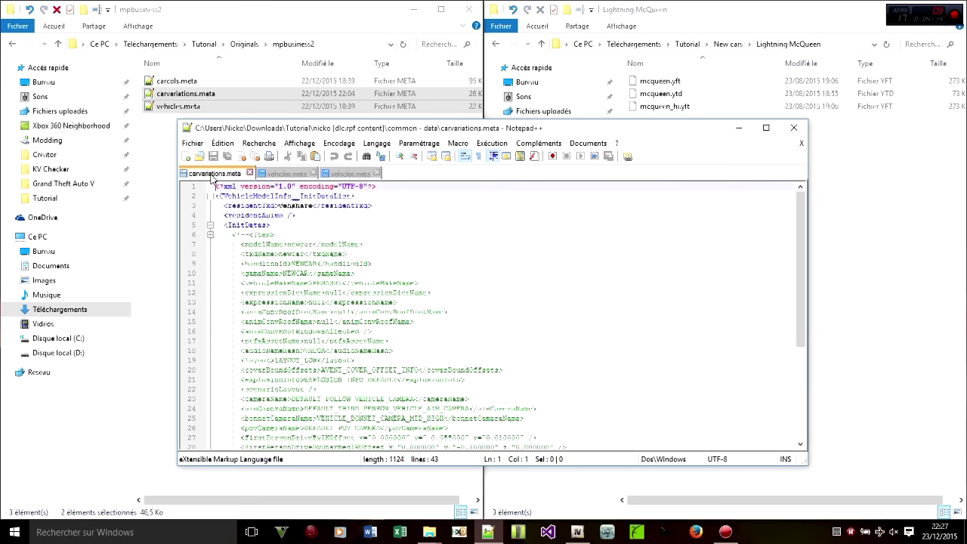
Duplicate the commented newcar example Item in the DLC's carvariations.meta, pasting the copy just before </variationData>.
scroll(315, 314, "down", 3)
scroll(314, 315, "down", 3)
left_click(281, 419)
scroll(278, 308, "up", 6)
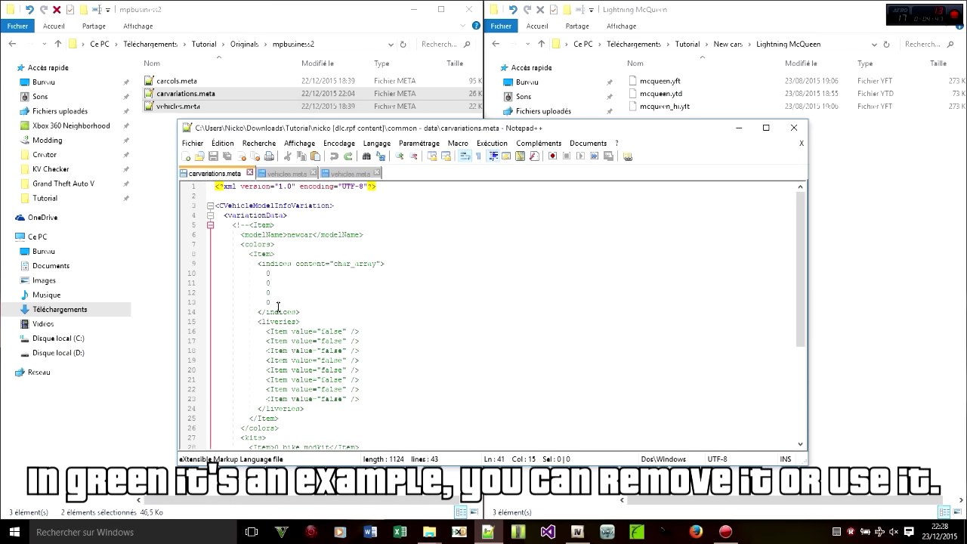
left_click(232, 225, "shift")
right_click(232, 225)
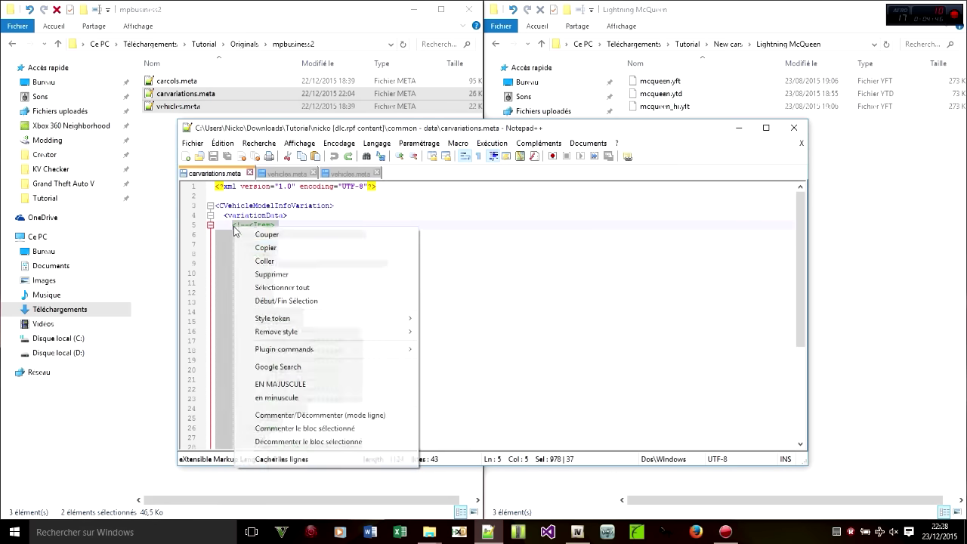
left_click(272, 249)
scroll(302, 352, "down", 6)
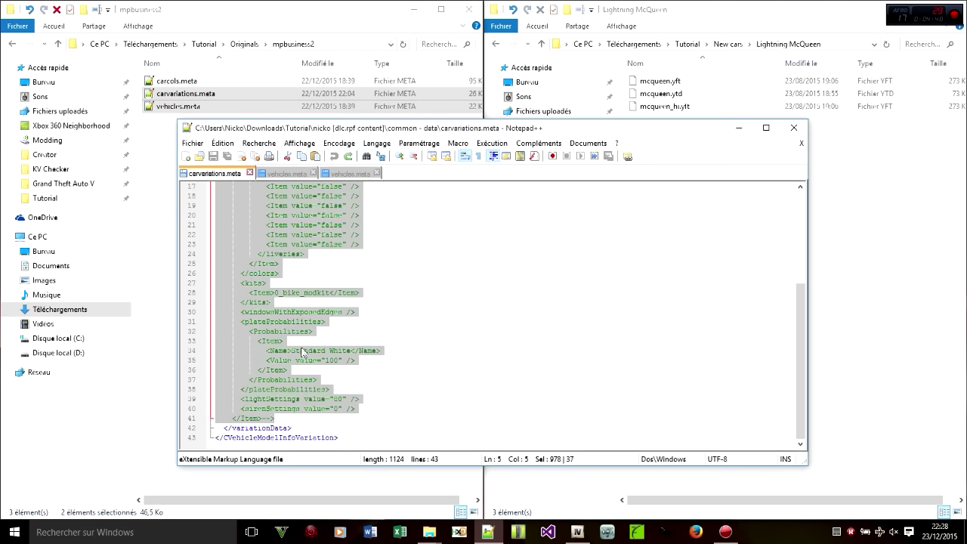
left_click(286, 418)
key("Return")
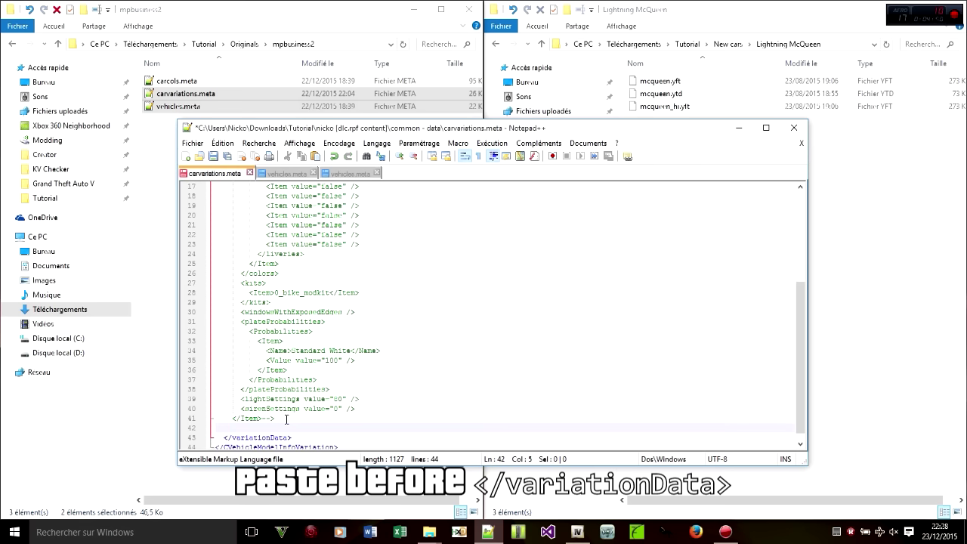
key("ctrl+v")
Remove the comment markers <!-- and --> from around the pasted Item block.
key("BackSpace")
key("BackSpace")
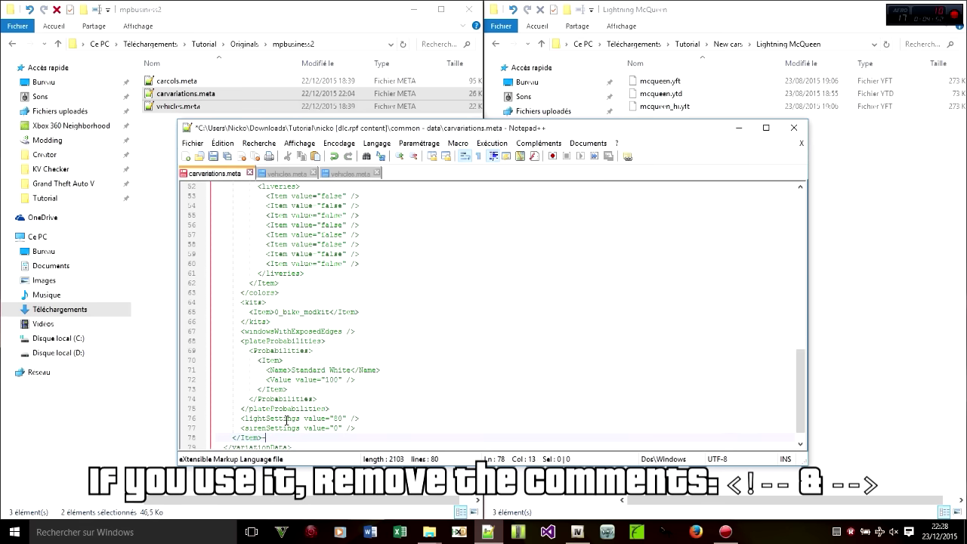
key("Left")
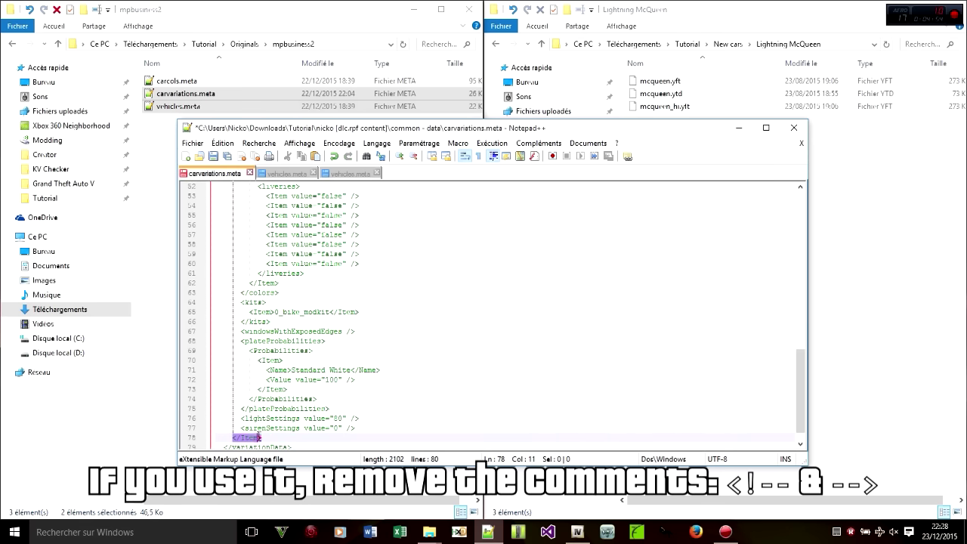
scroll(238, 376, "up", 10)
left_click(248, 378)
key("BackSpace")
key("BackSpace")
key("BackSpace")
Set the modelName of the pasted Item to mcqueen.
scroll(249, 379, "down", 3)
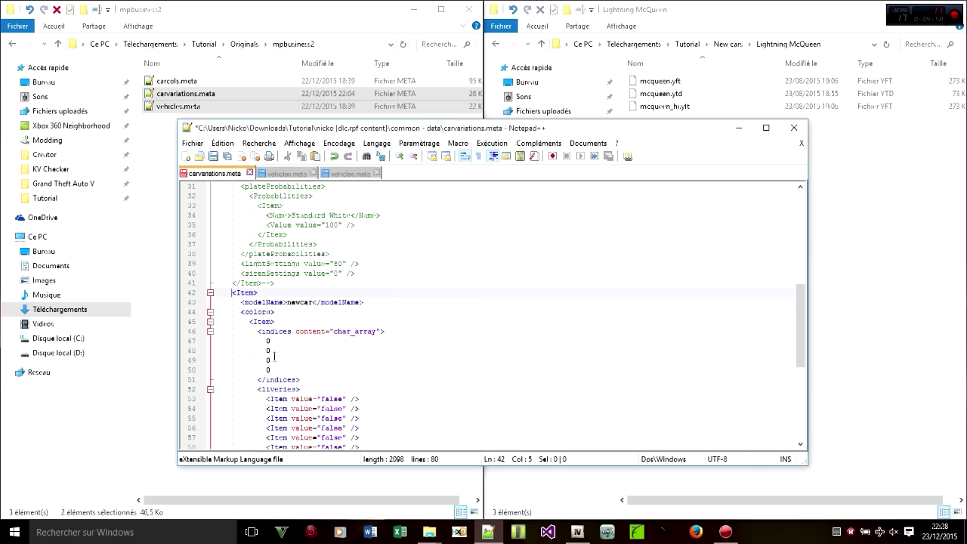
left_click_drag(288, 303, 313, 302)
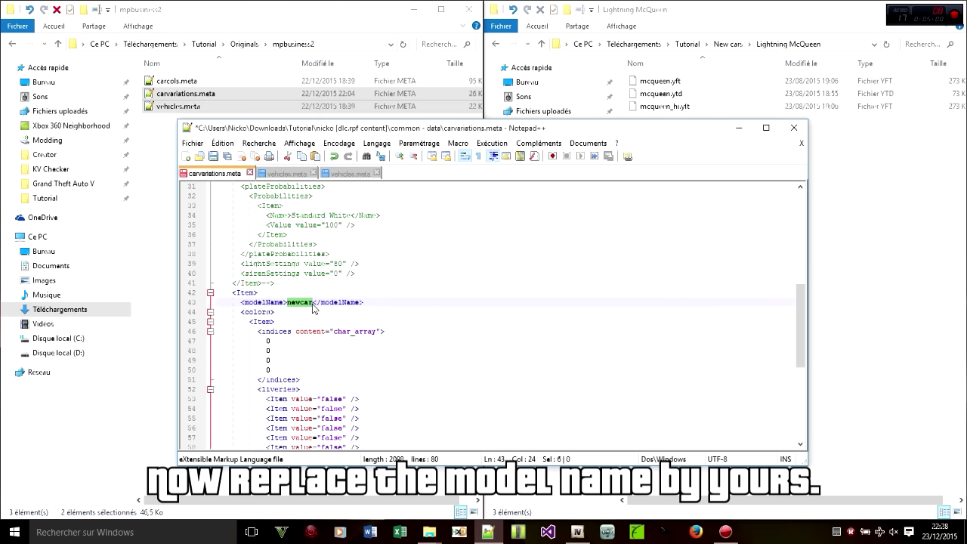
type("mcquee")
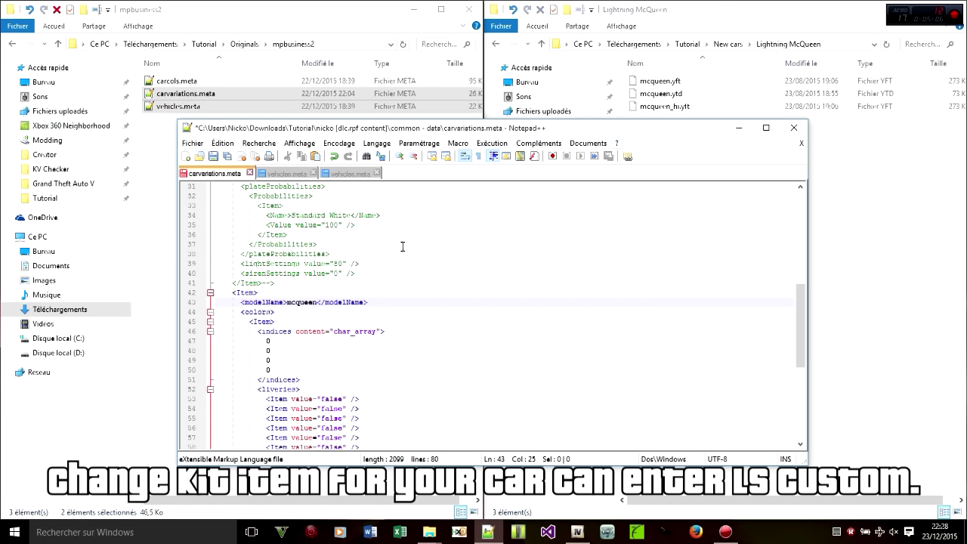
Change the pasted Item's kits entry to 0_default_modkit, and save and close carvariations.meta.
scroll(403, 246, "down", 8)
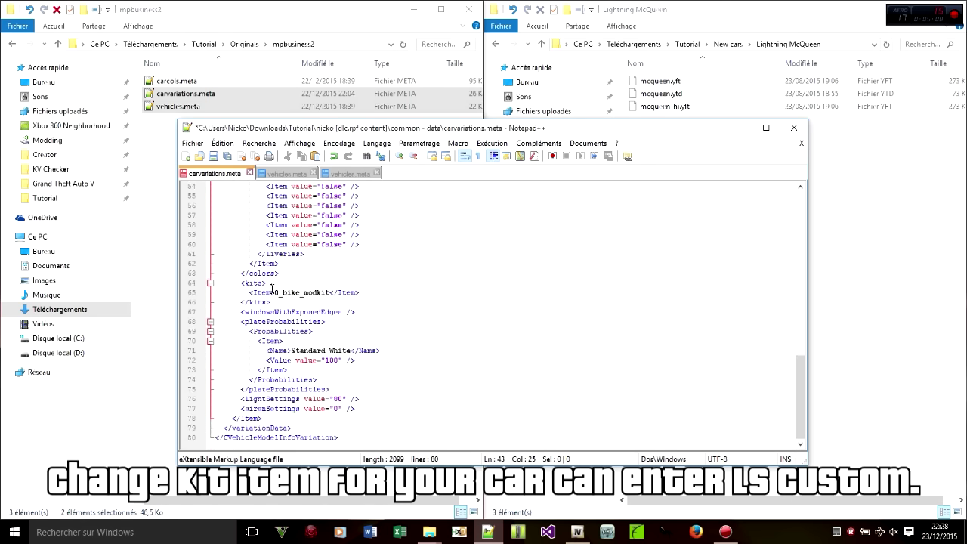
left_click(272, 292)
left_click(284, 292)
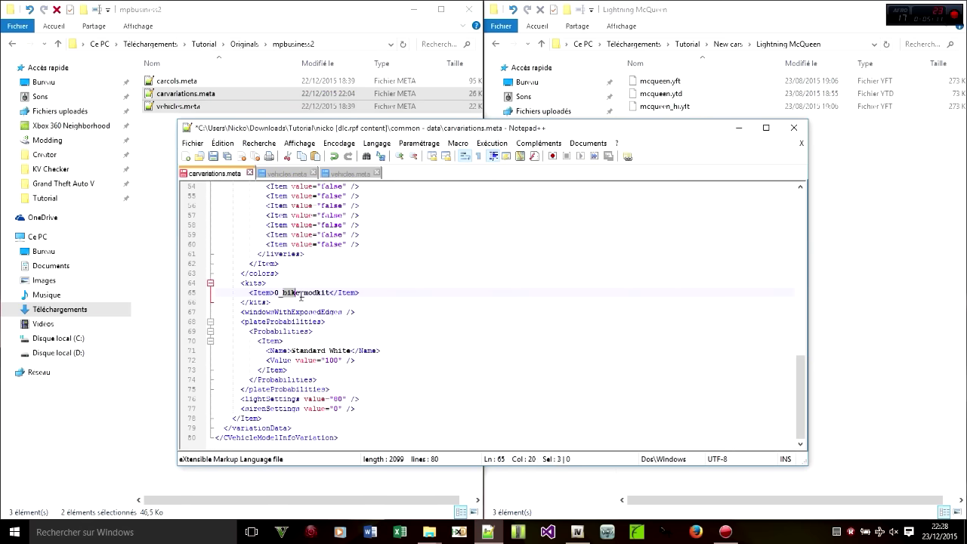
type("defaul")
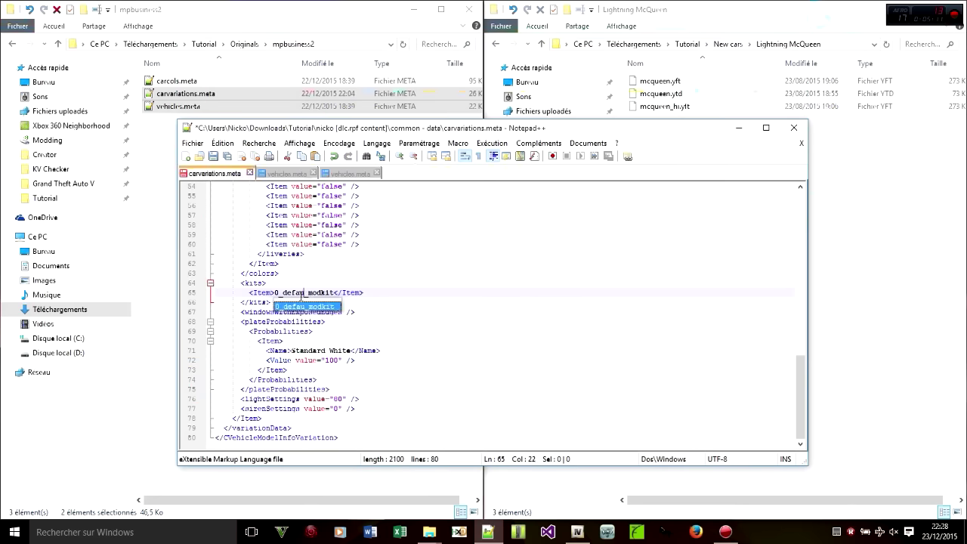
type("t")
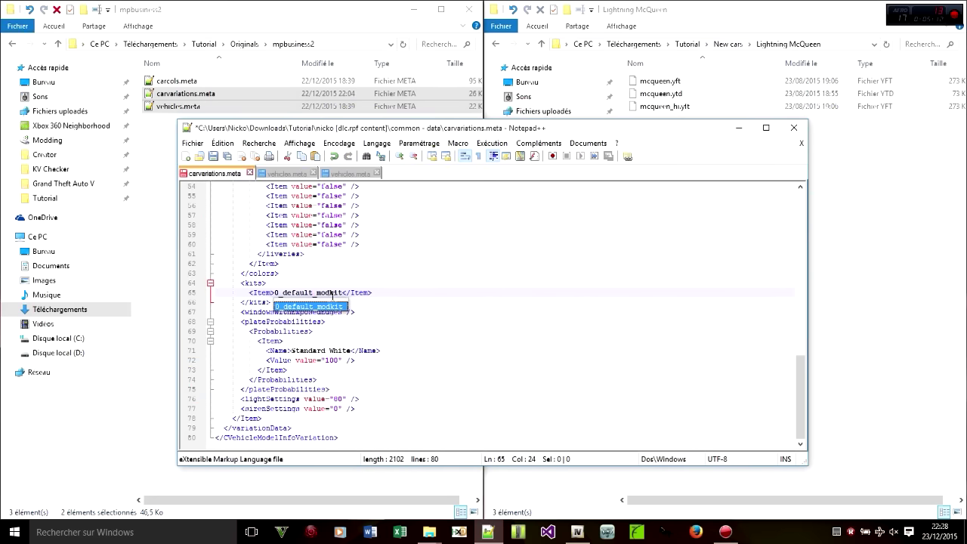
left_click(341, 292)
left_click(213, 157)
left_click(250, 172)
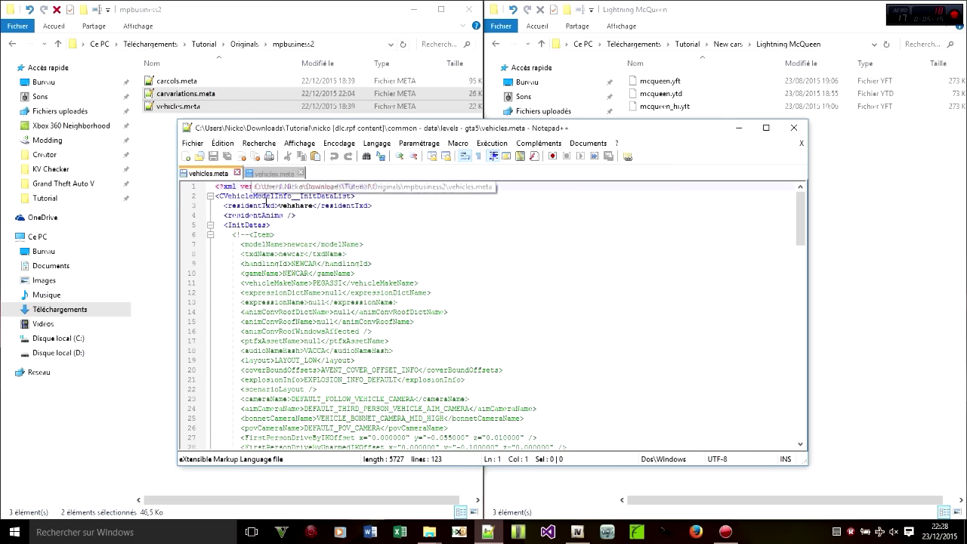
Copy the entire zentorno Item block, from <Item> to </Item>, in the original mpbusiness2 vehicles.meta.
left_click(269, 177)
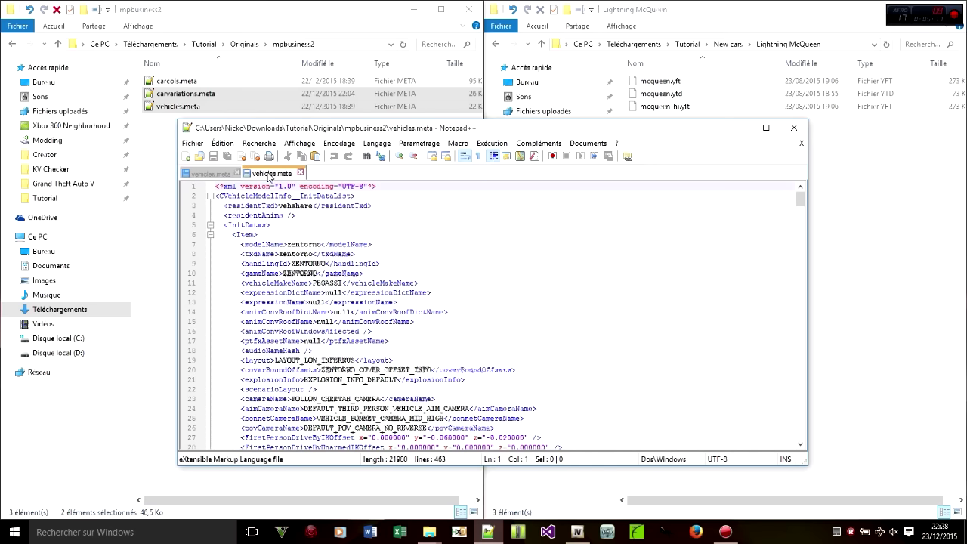
left_click(245, 235)
scroll(296, 341, "down", 20)
scroll(295, 340, "up", 20)
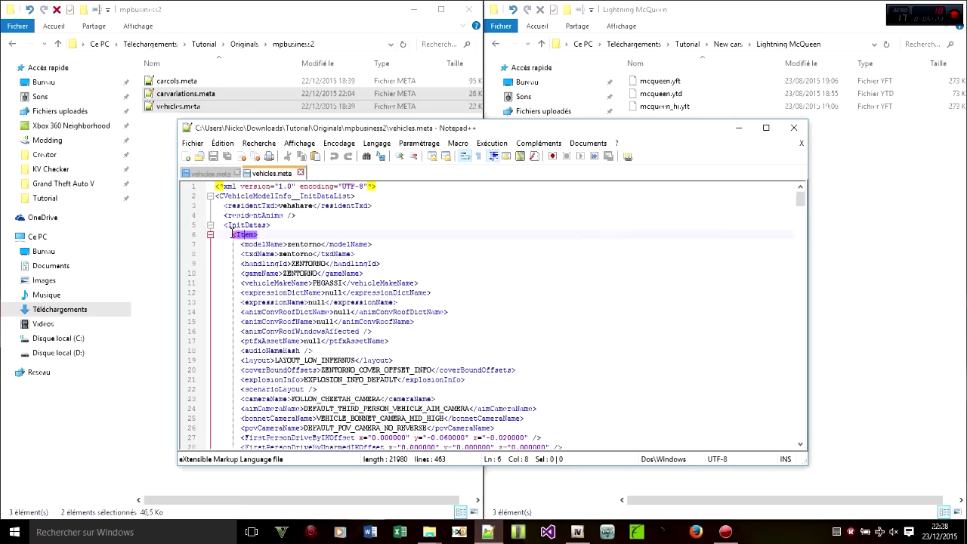
double_click(249, 235)
scroll(291, 289, "down", 20)
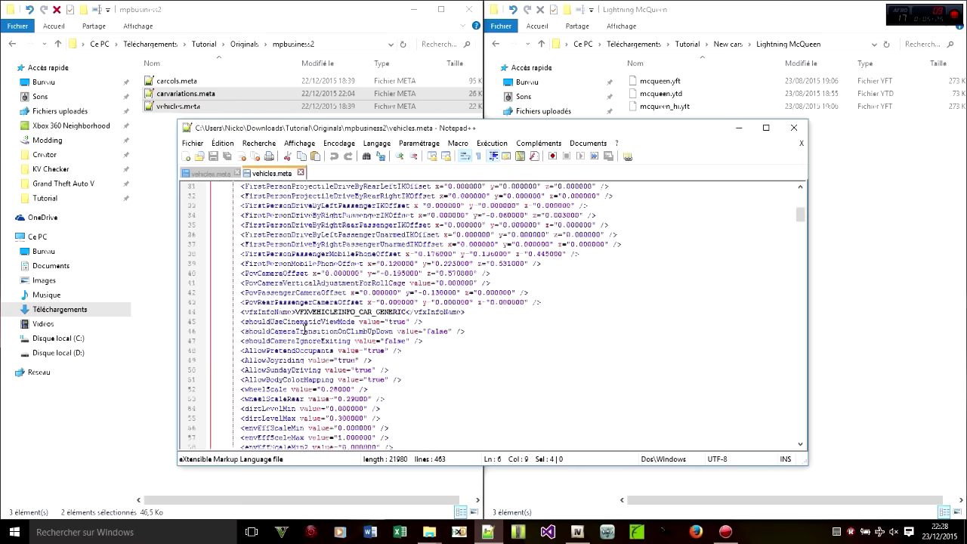
scroll(227, 375, "down", 3)
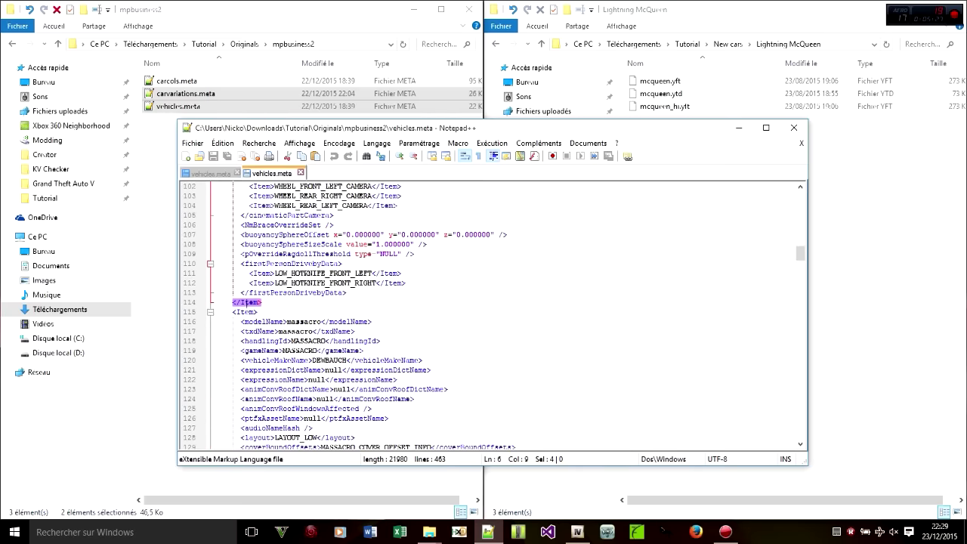
left_click(272, 302, "shift")
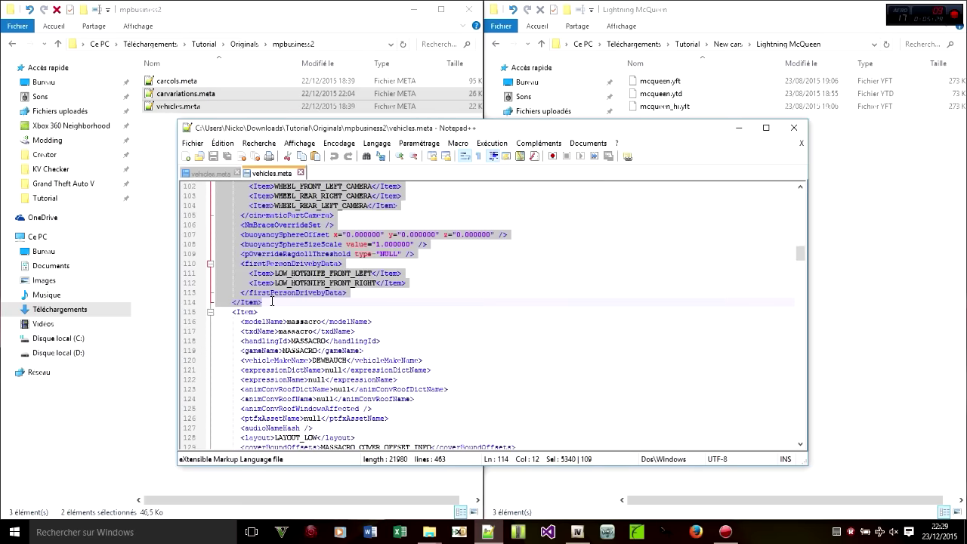
Paste the zentorno Item block into the nicko DLC's vehicles.meta on a new line just before </InitDatas>.
left_click(209, 173)
scroll(306, 378, "down", 15)
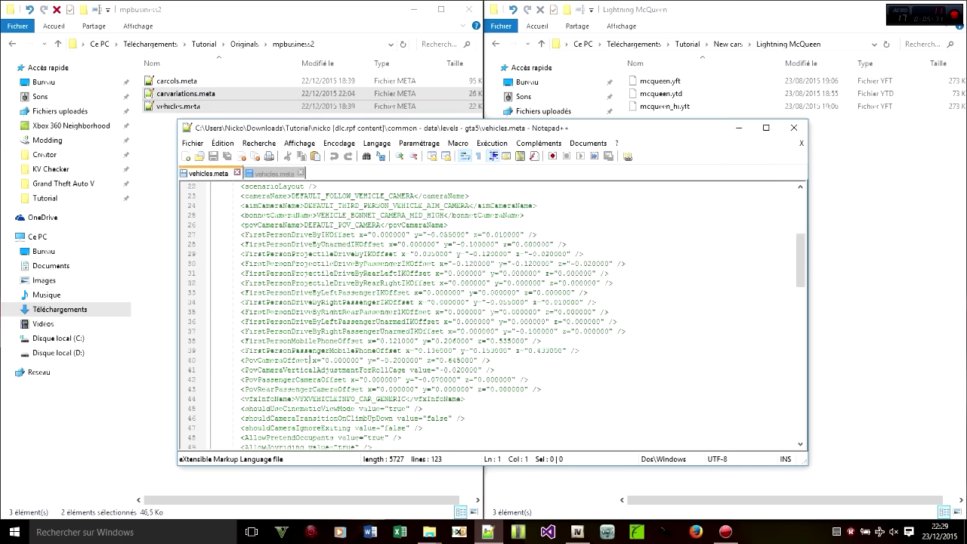
scroll(306, 378, "down", 17)
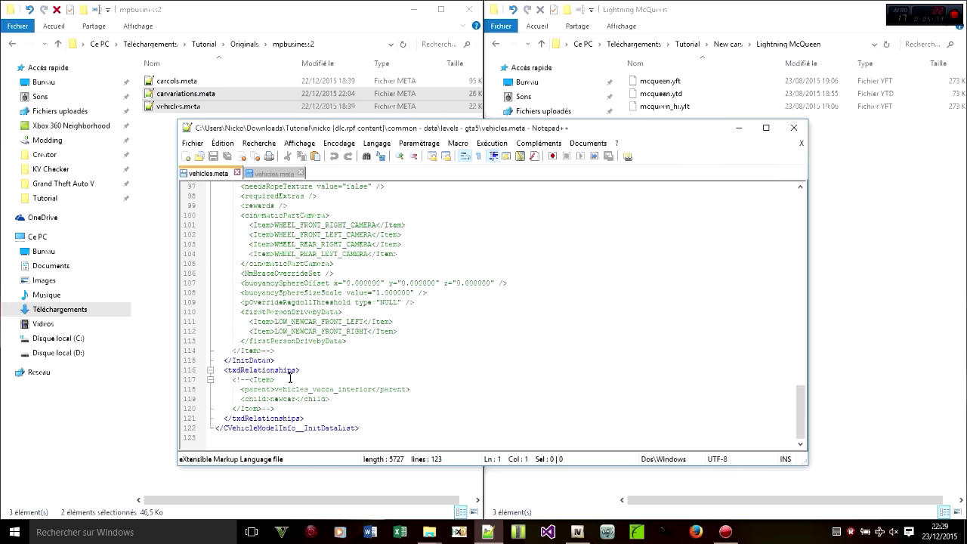
left_click(280, 350)
key("Return")
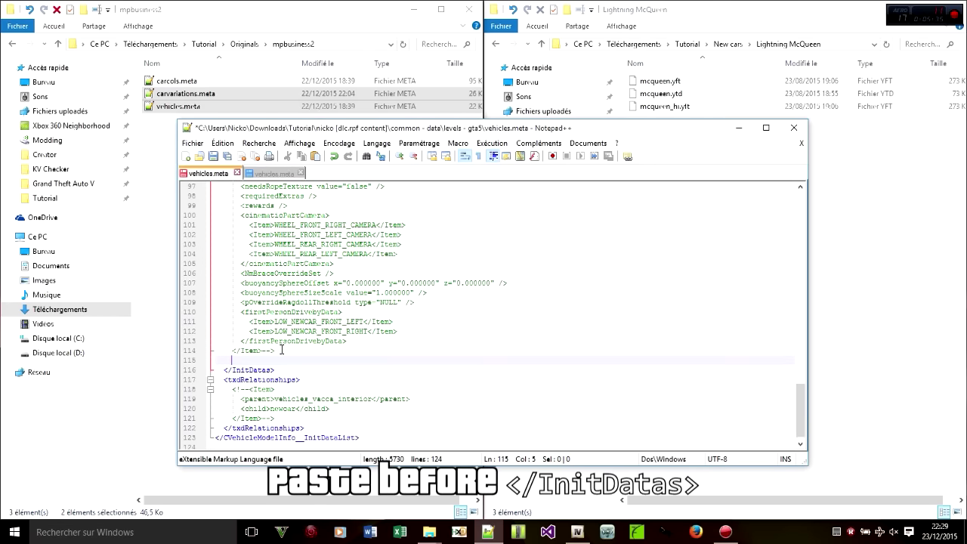
key("ctrl+v")
key("Left")
key("Left")
key("Left")
Set both the modelName and the txdName of the pasted zentorno Item to mcqueen.
scroll(249, 378, "up", 12)
scroll(236, 366, "up", 19)
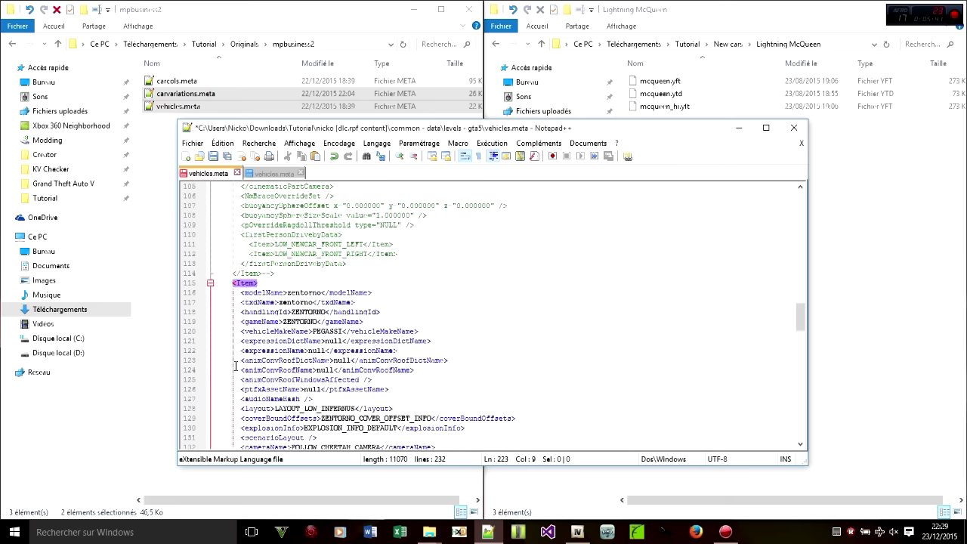
double_click(302, 293)
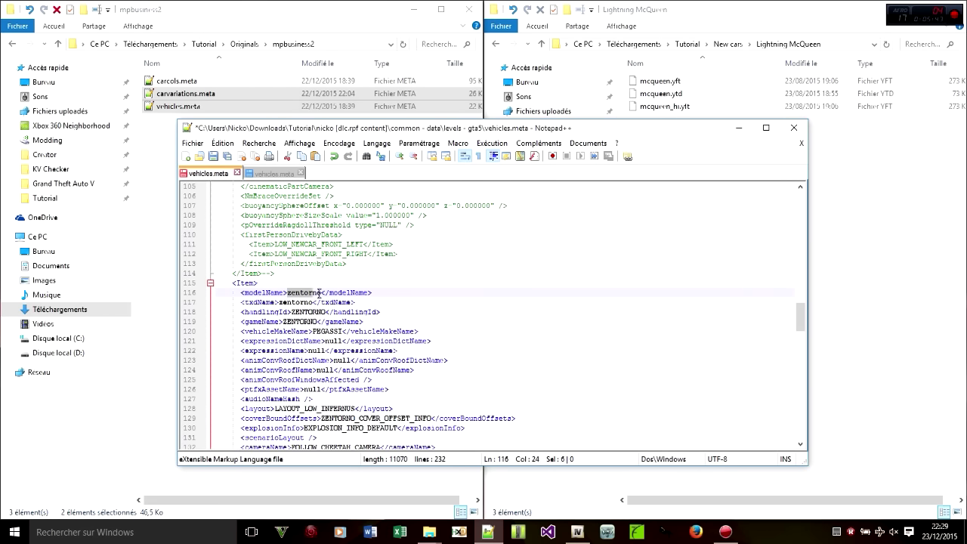
type("mcqueen")
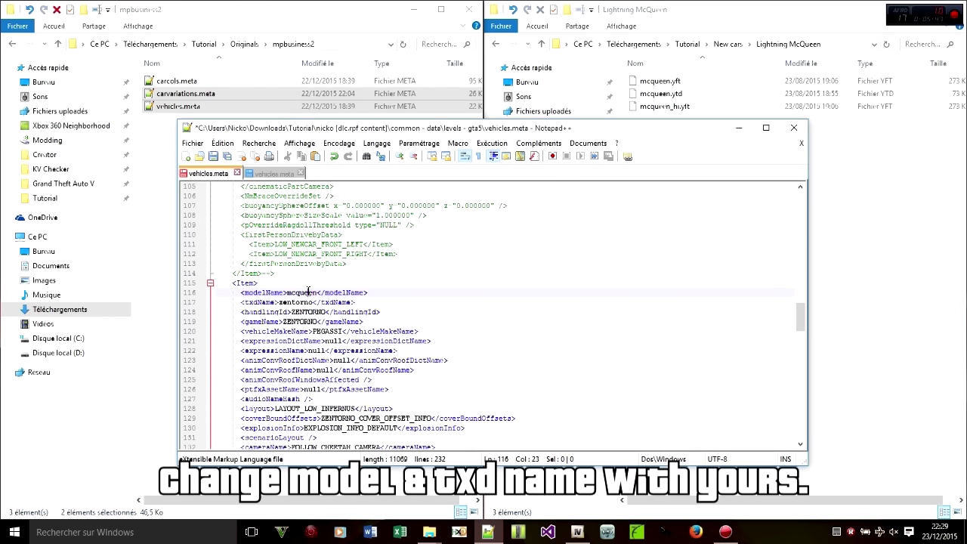
double_click(301, 302)
type("mcqueen")
Set the pasted Item's gameName to MCQUEEN in uppercase.
double_click(308, 312)
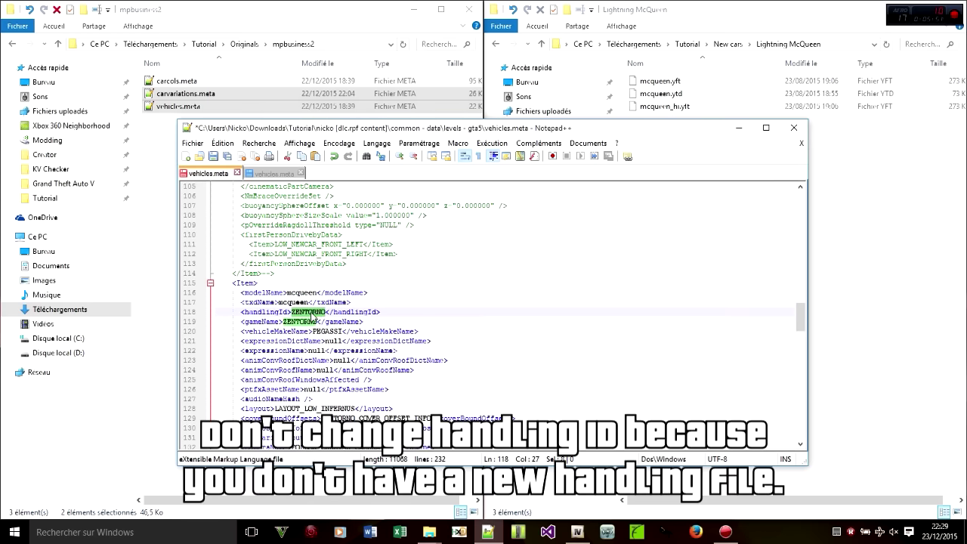
double_click(300, 321)
type("mcqueen")
double_click(300, 321)
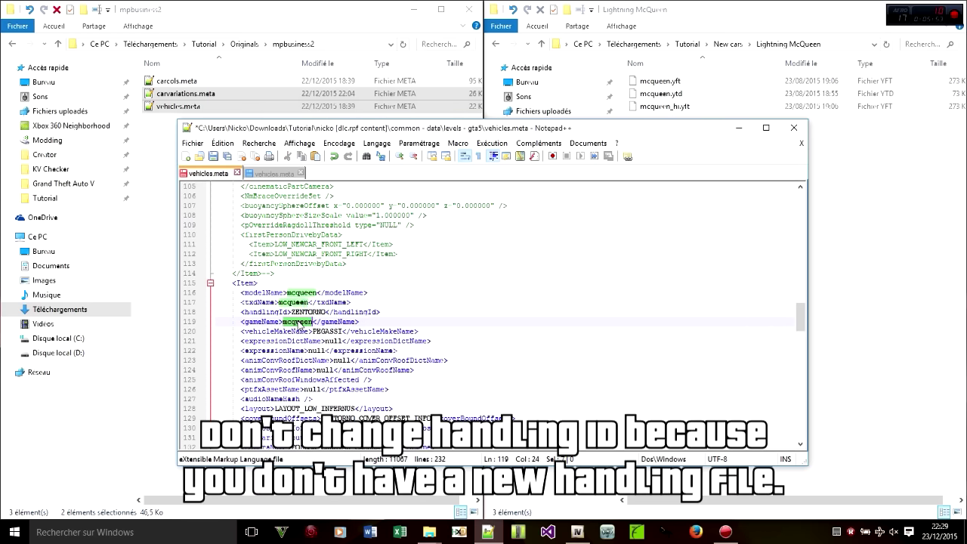
right_click(301, 322)
left_click(348, 237)
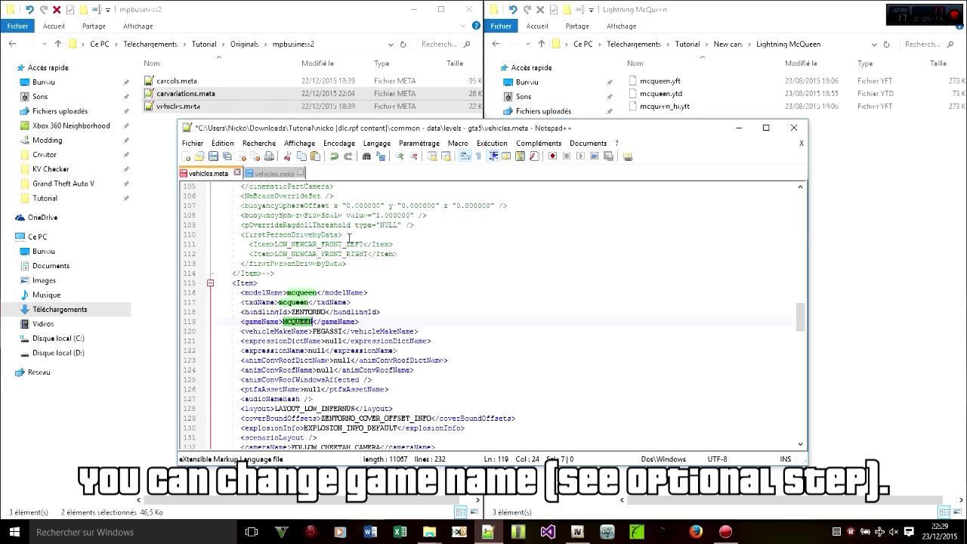
Set the pasted Item's vehicleMakeName to null, then save and close the DLC's vehicles.meta.
double_click(324, 331)
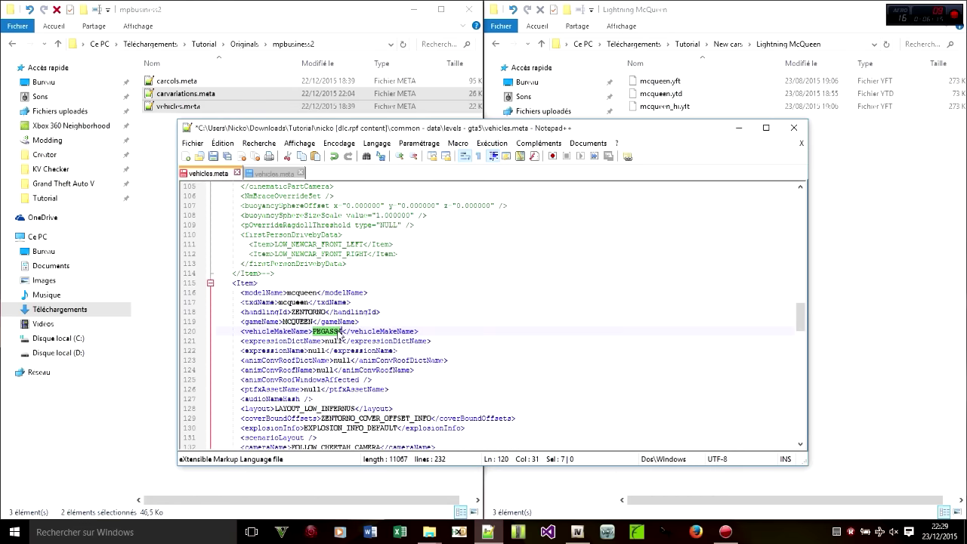
type("NU")
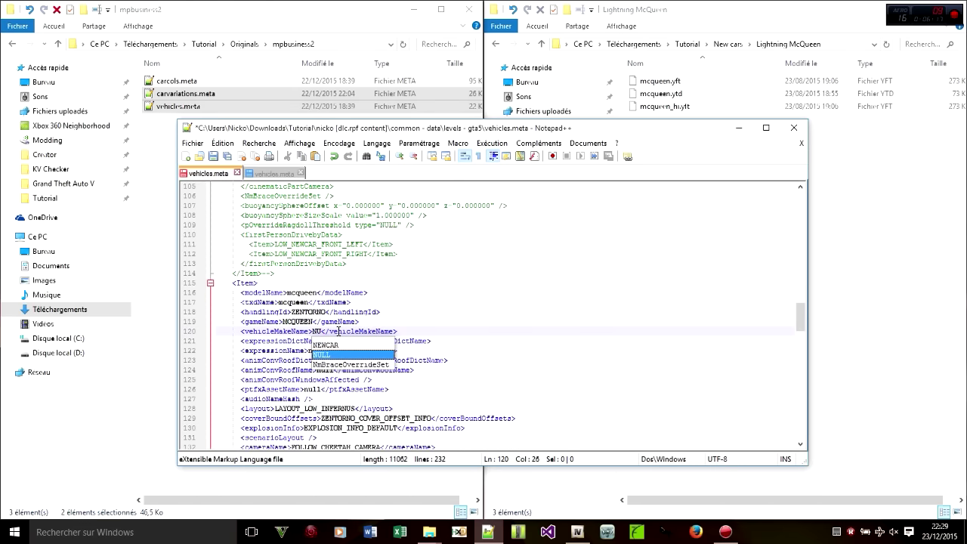
key("BackSpace")
key("BackSpace")
type("null")
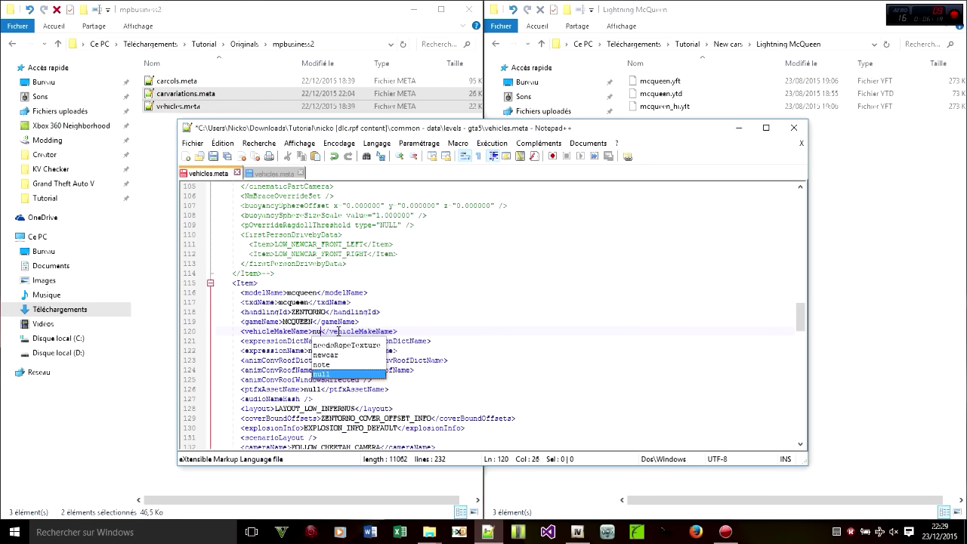
left_click(213, 157)
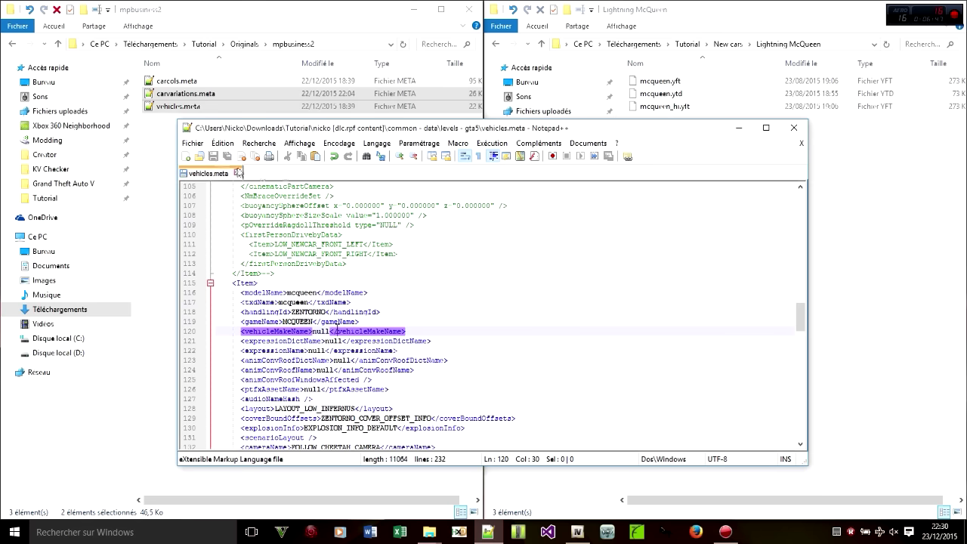
left_click(797, 132)
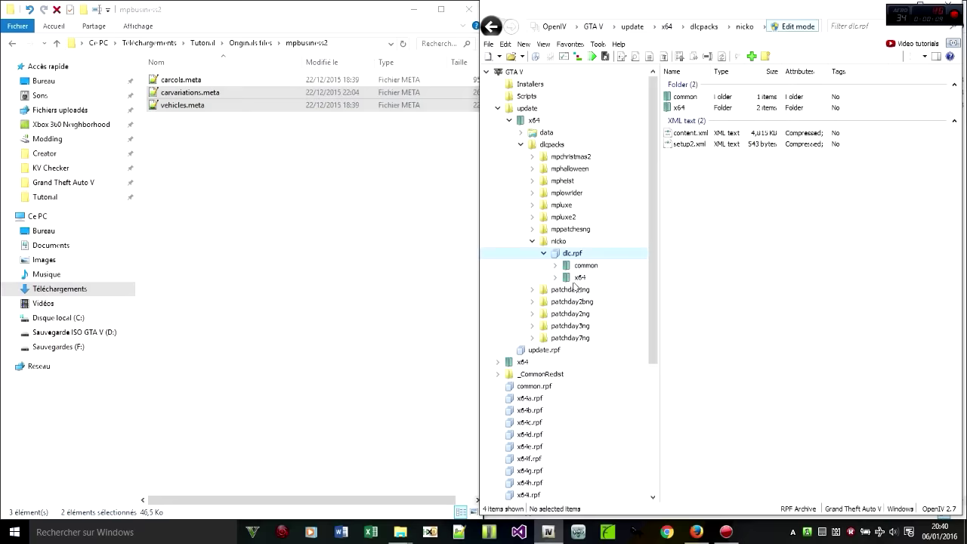
In OpenIV, add mcqueen.yft, mcqueen_hi.yft and mcqueen.ytd from New cars\Lightning McQueen to nicko\dlc.rpf\x64\levels\gta5\vehicles\vehicles.rpf.
left_click(558, 278)
left_click(567, 302)
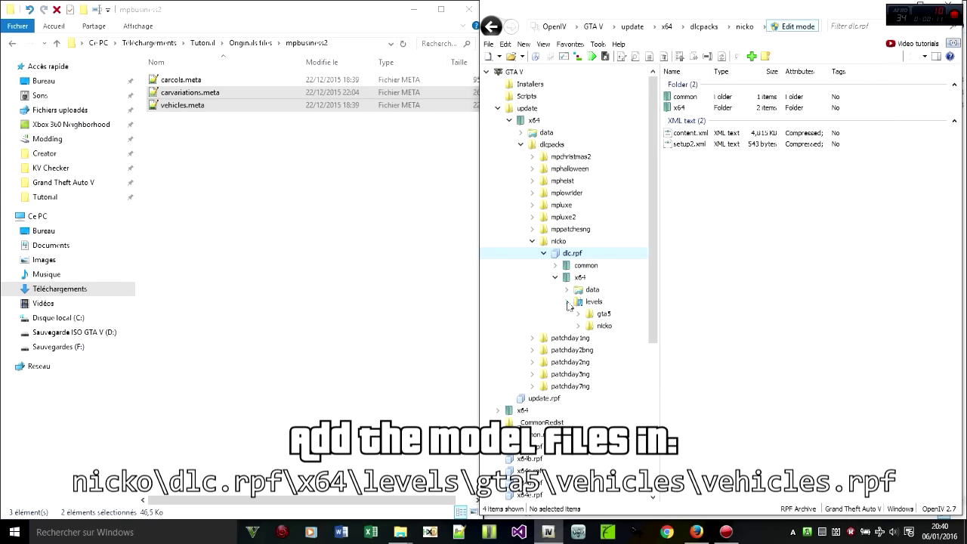
left_click(578, 314)
double_click(604, 327)
left_click(631, 337)
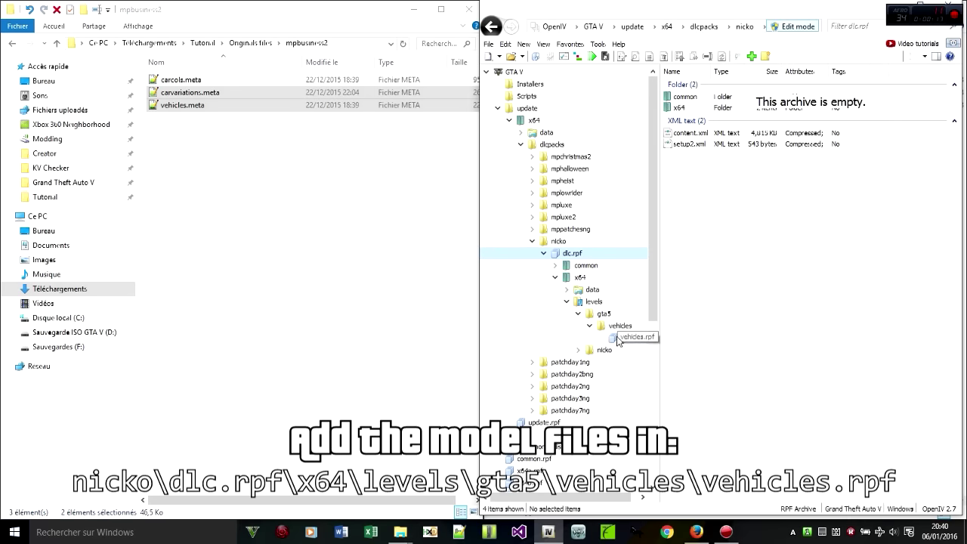
left_click(752, 56)
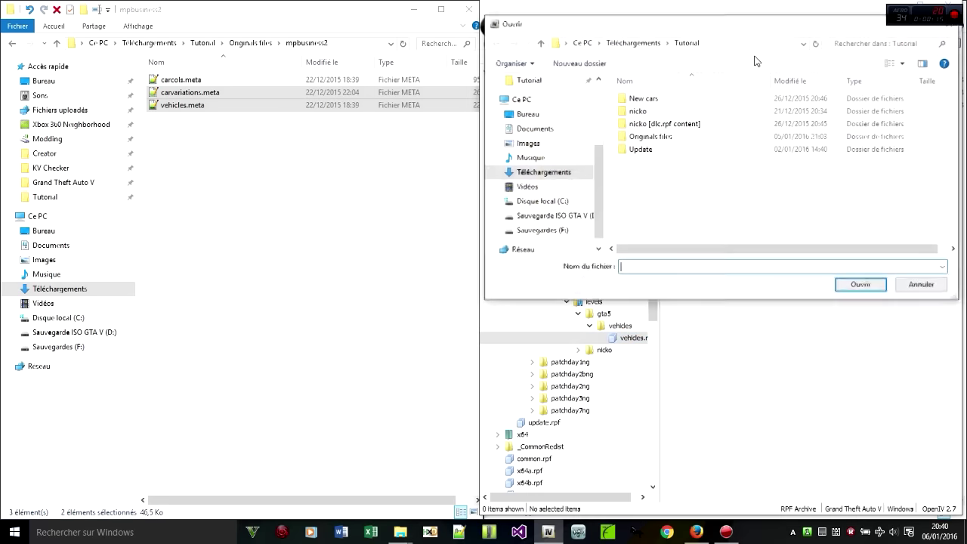
double_click(643, 99)
double_click(642, 124)
left_click_drag(668, 185, 634, 92)
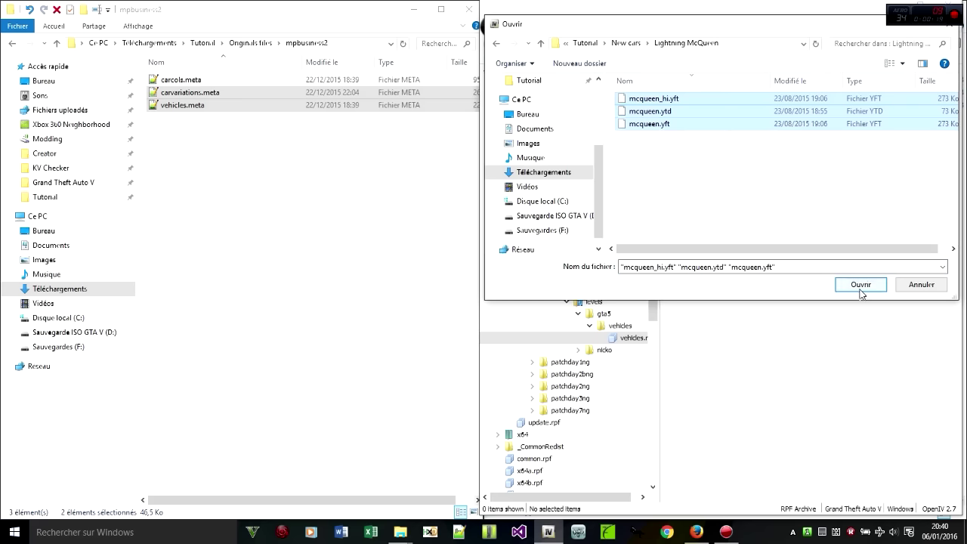
left_click(861, 285)
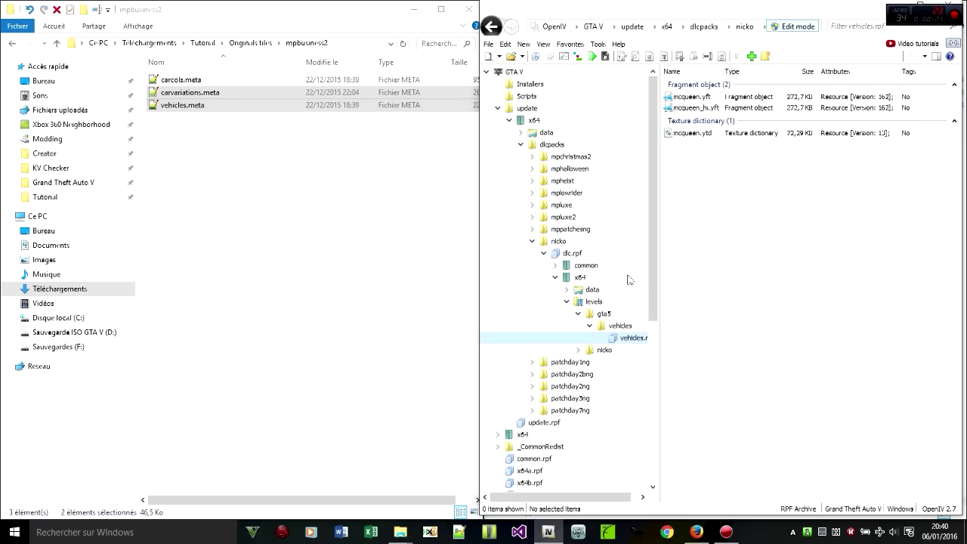
Replace carvariations.meta in nicko\dlc.rpf\common\data with the edited copy from the nicko [dlc.rpf content]\common - data folder.
left_click(557, 266)
left_click(591, 278)
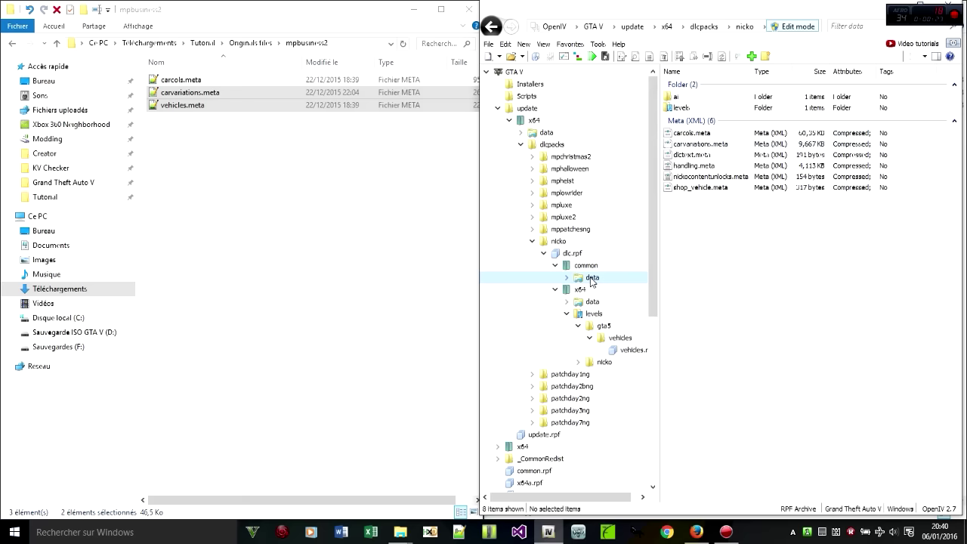
left_click(690, 145)
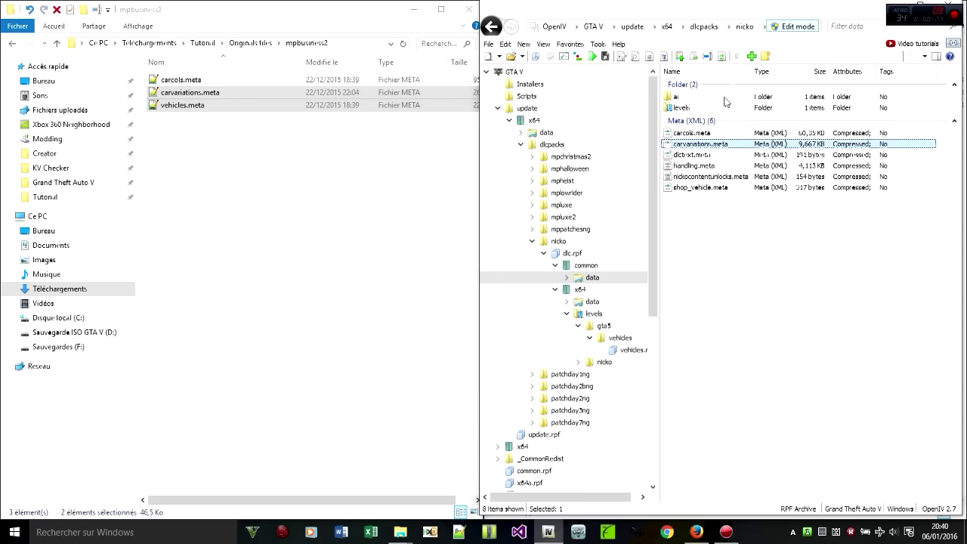
left_click(721, 58)
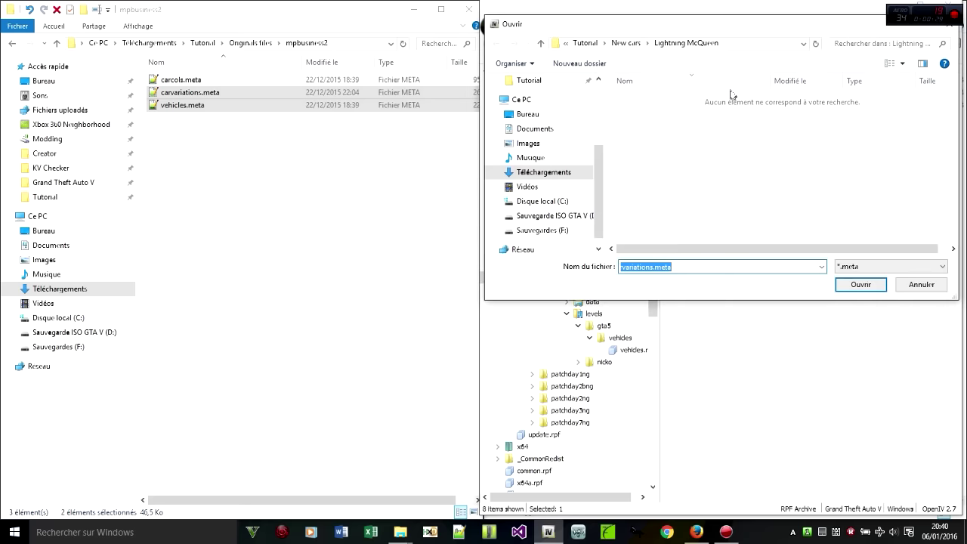
left_click(588, 43)
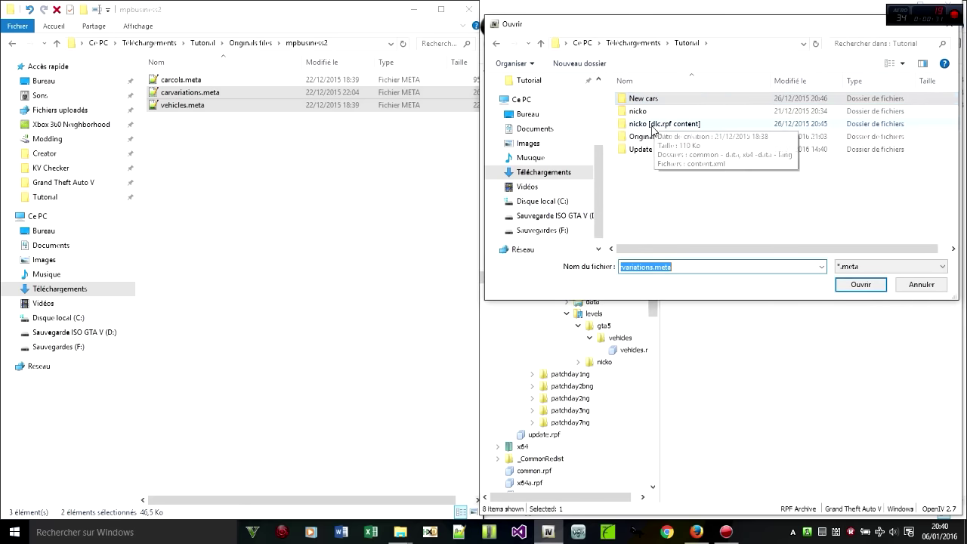
double_click(658, 123)
double_click(651, 101)
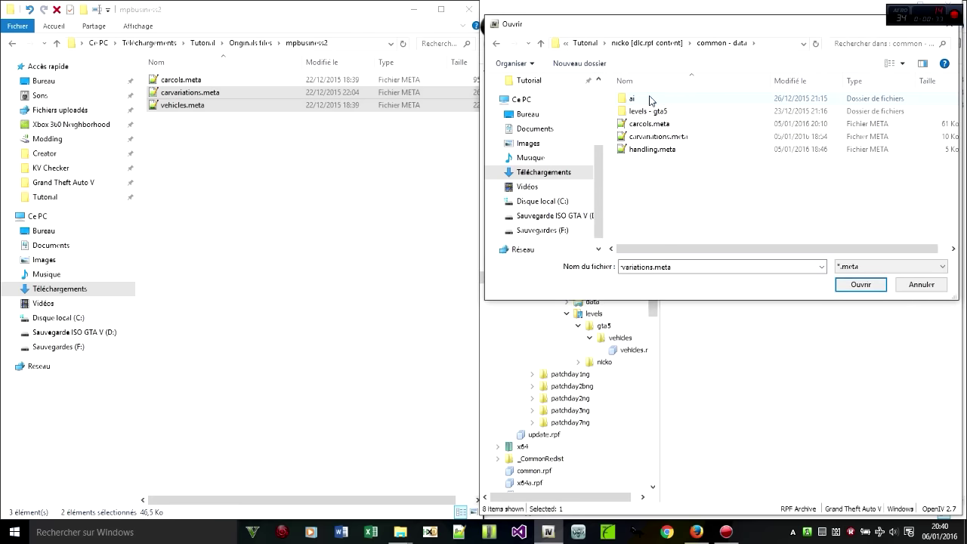
left_click(642, 137)
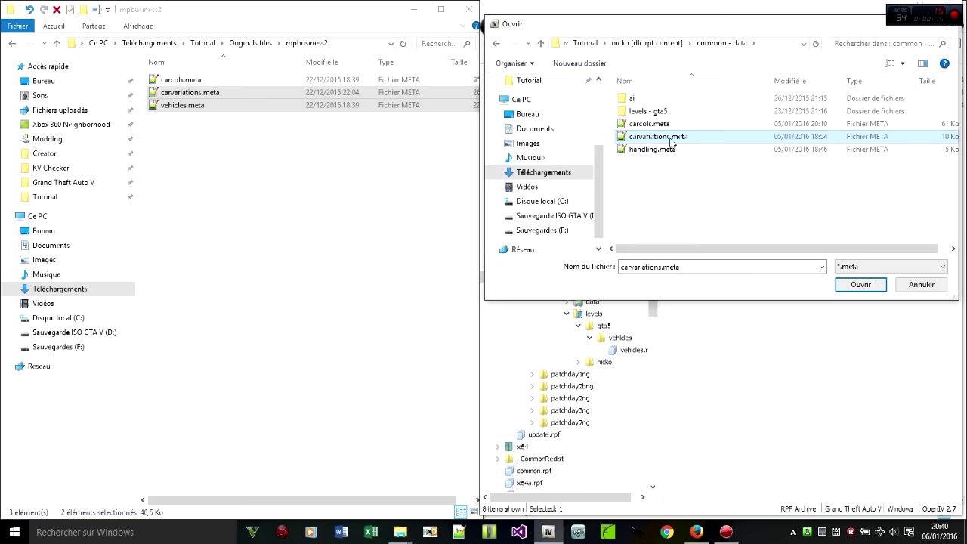
left_click(860, 285)
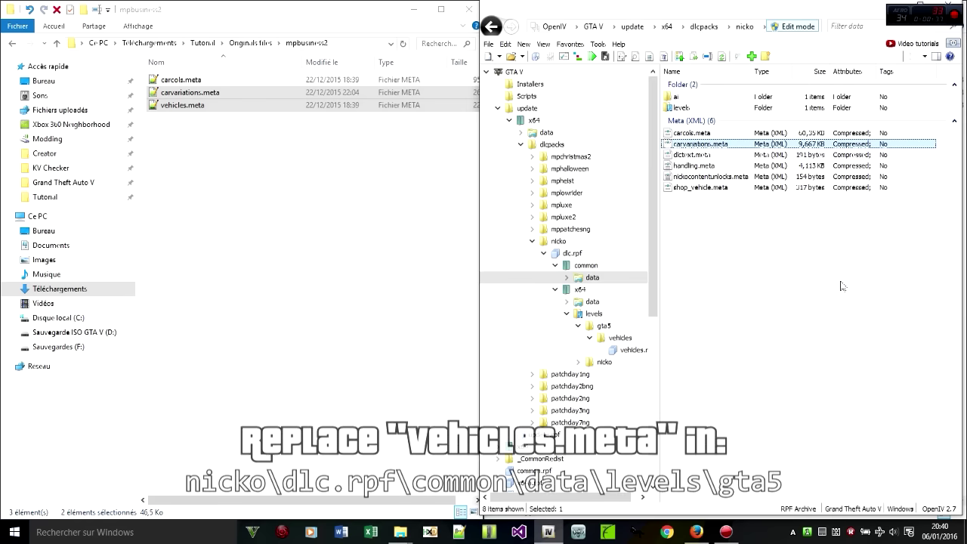
Replace vehicles.meta in nicko\dlc.rpf\common\data\levels\gta5 with the edited copy from the levels - gta5 folder.
double_click(683, 109)
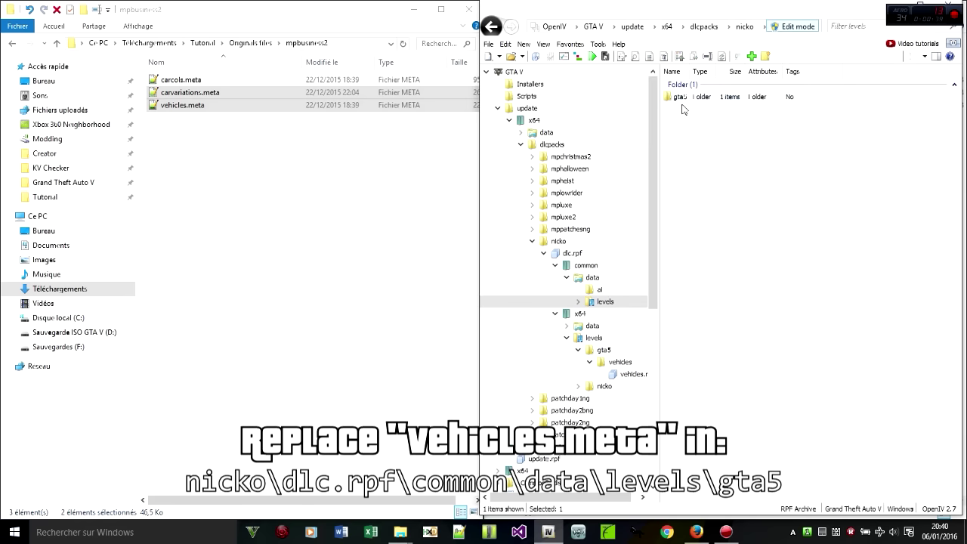
double_click(683, 98)
left_click(684, 98)
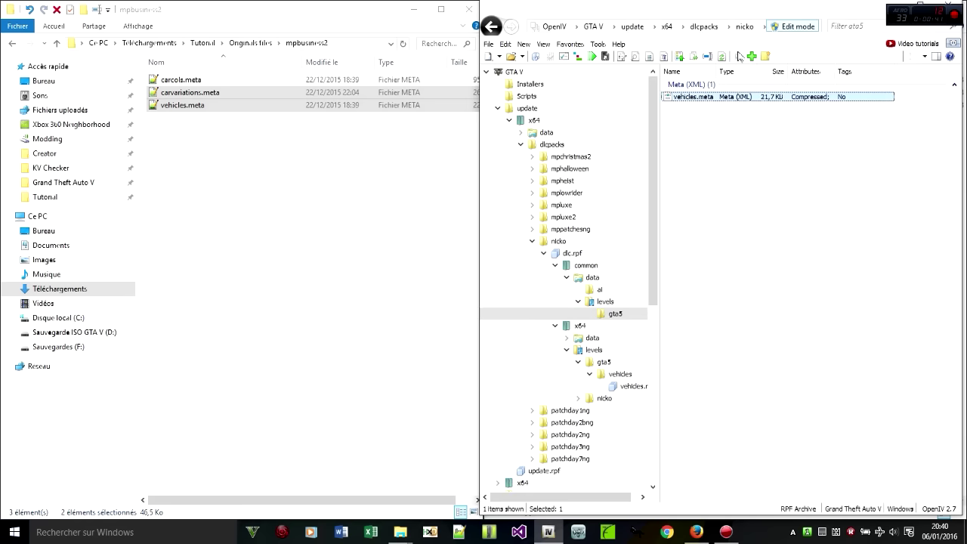
left_click(723, 59)
double_click(645, 102)
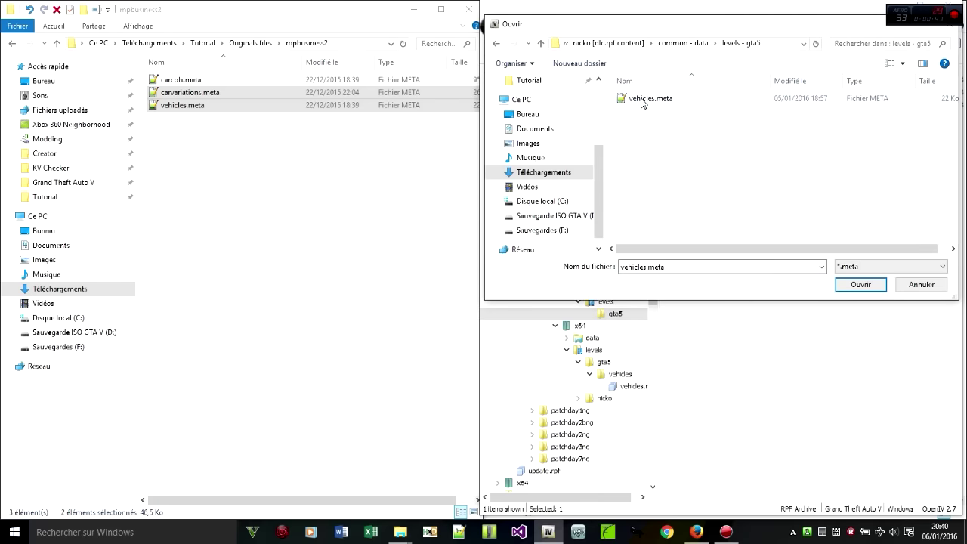
double_click(641, 103)
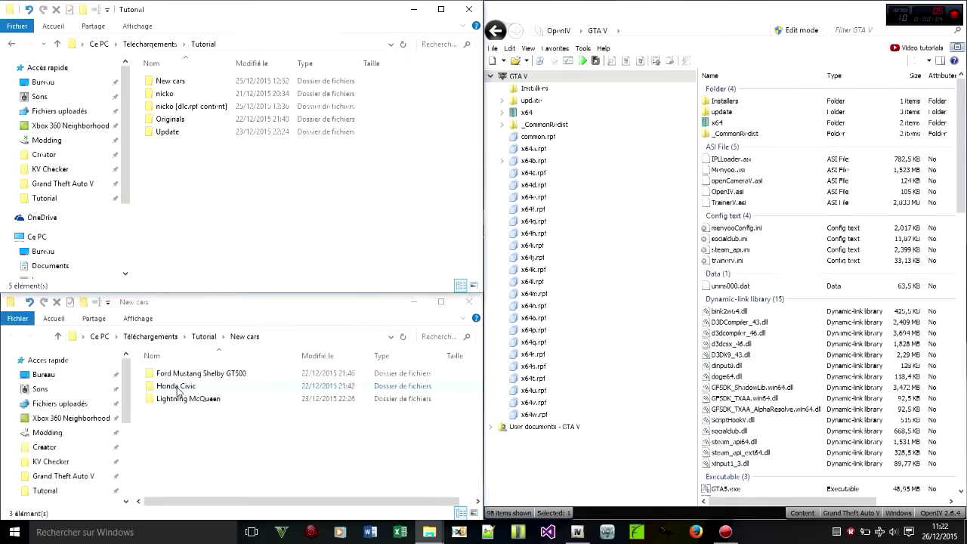
Open the New cars\Honda Civic folder, and open vehicles.meta from nicko [dlc.rpf content]\common - data\levels - gta5 for editing.
double_click(177, 385)
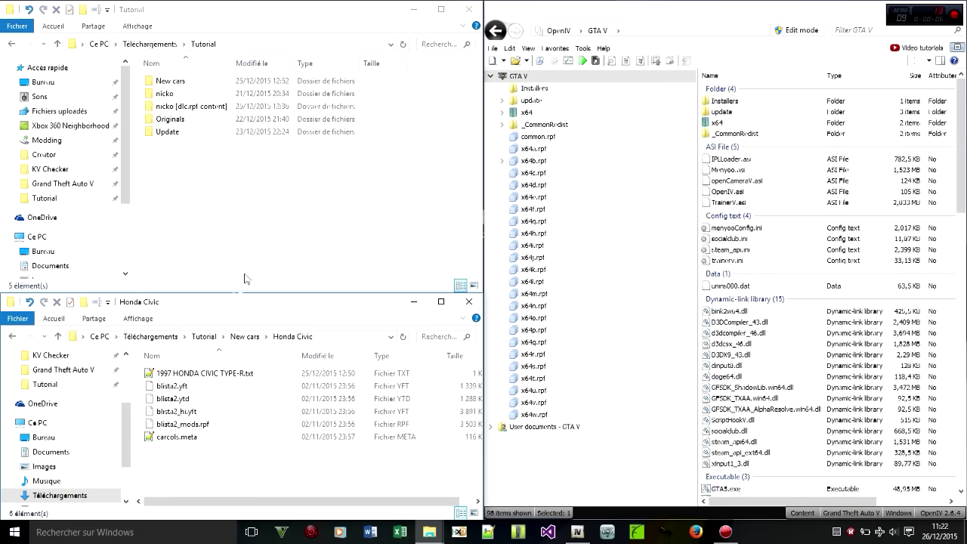
double_click(178, 107)
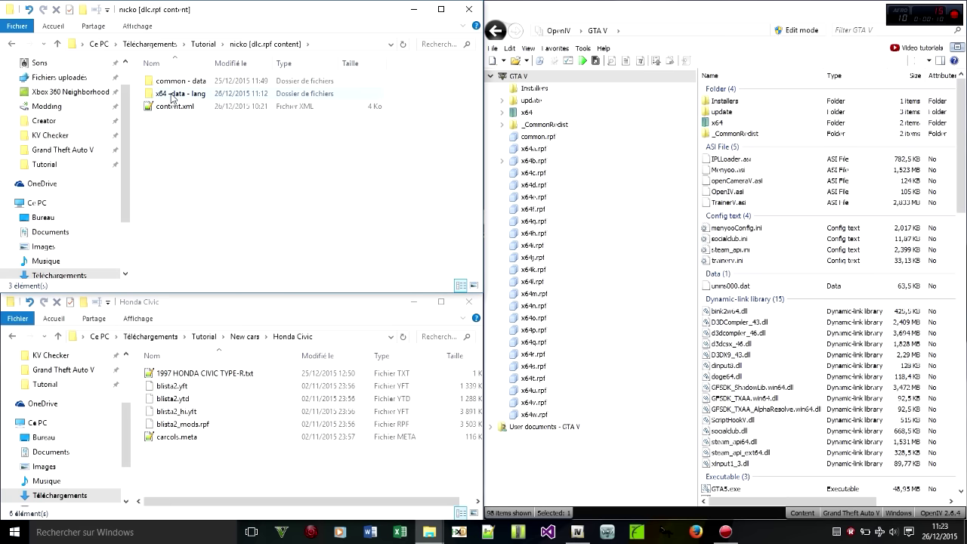
double_click(175, 81)
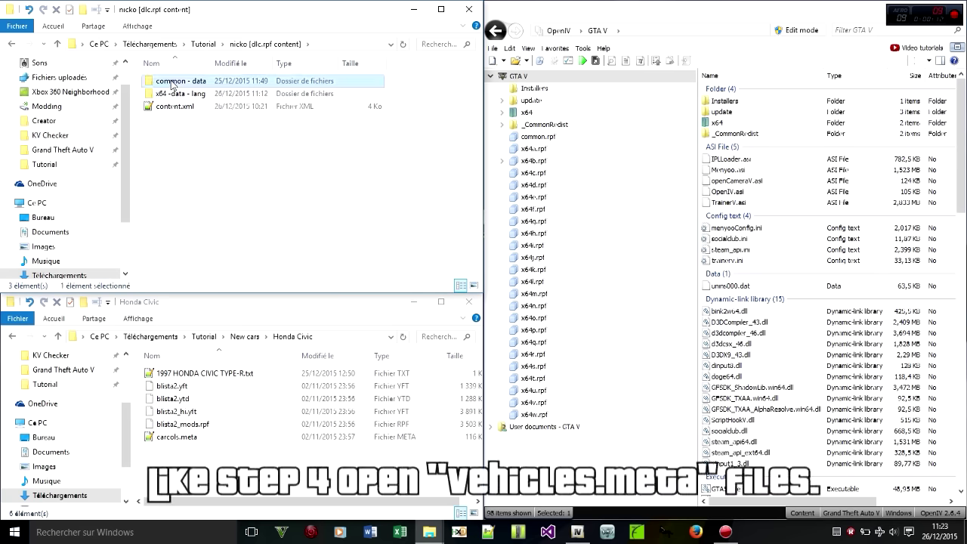
left_click(184, 80)
double_click(184, 81)
double_click(191, 83)
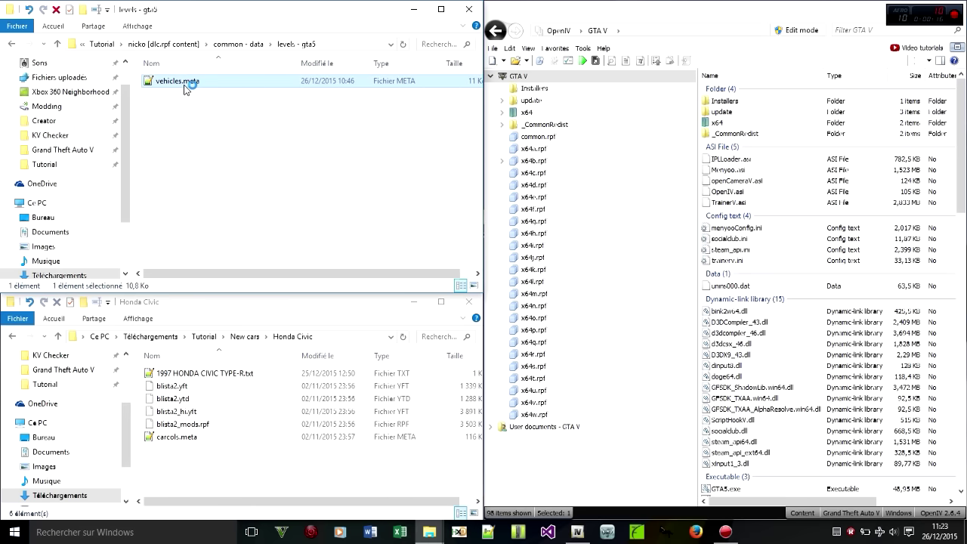
left_click_drag(774, 266, 966, 228)
left_click(770, 218)
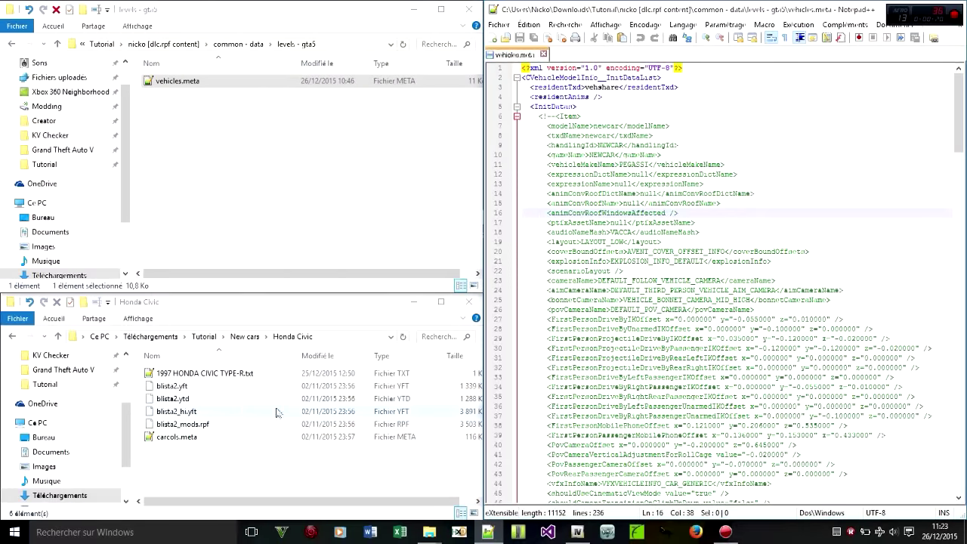
left_click_drag(960, 112, 959, 452)
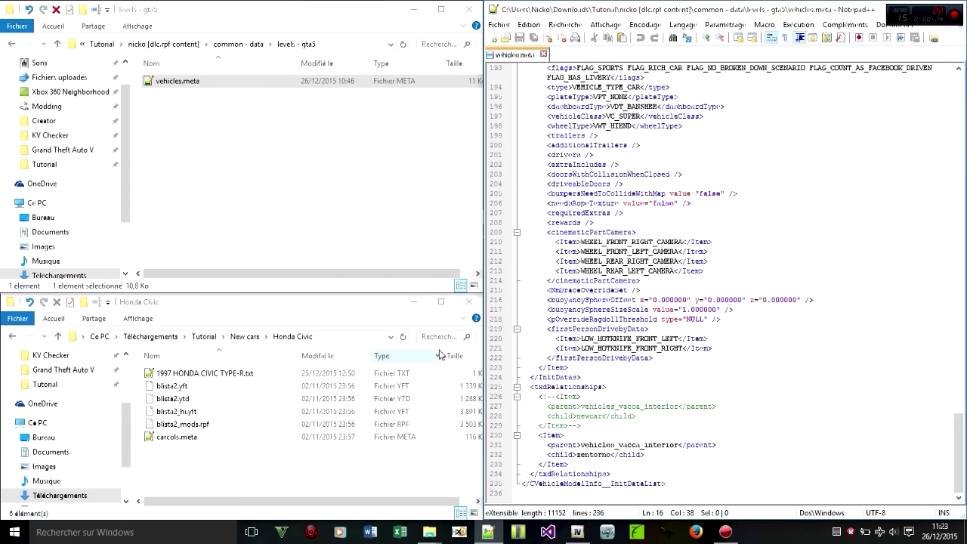
Open the original vehicles.meta from the Tutorial\Originals\spupgrade folder.
left_click(175, 448)
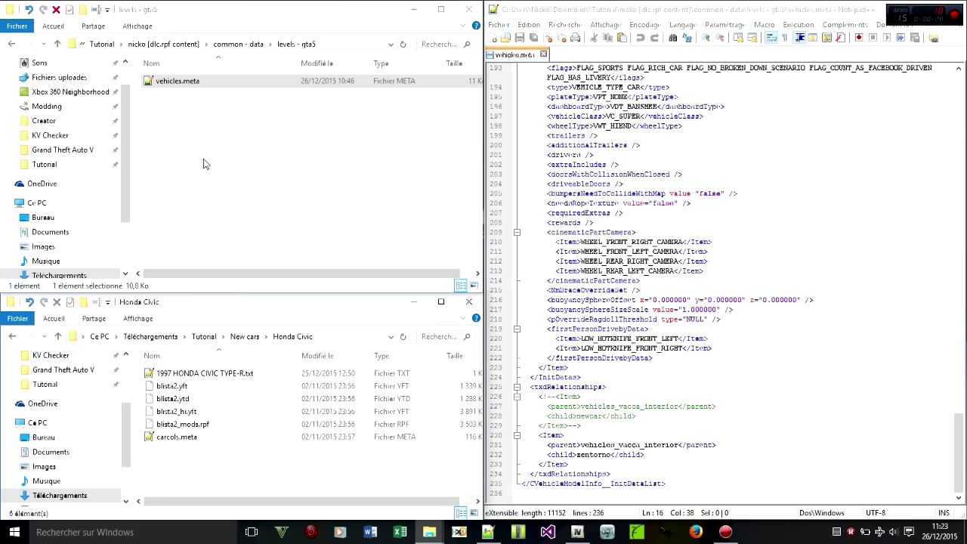
left_click(193, 44)
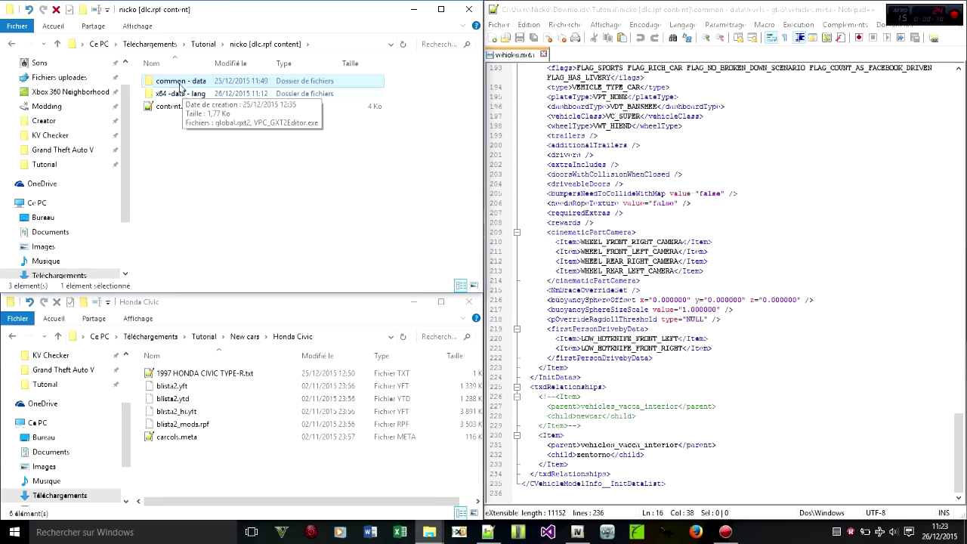
left_click(201, 45)
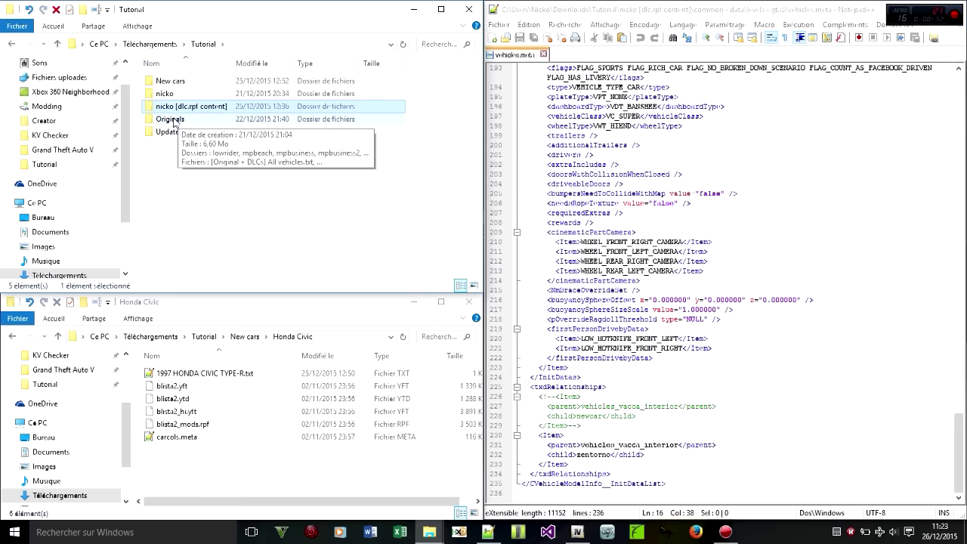
double_click(171, 120)
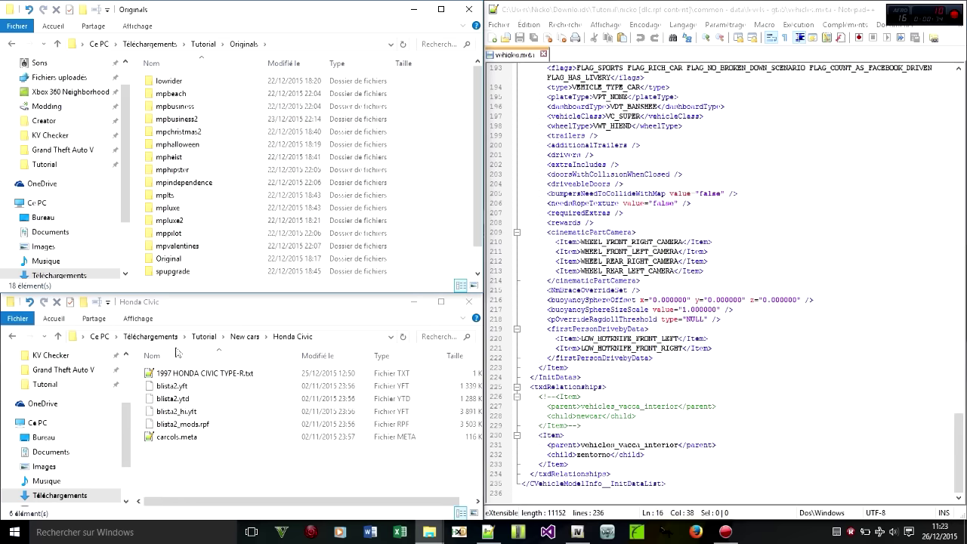
double_click(178, 270)
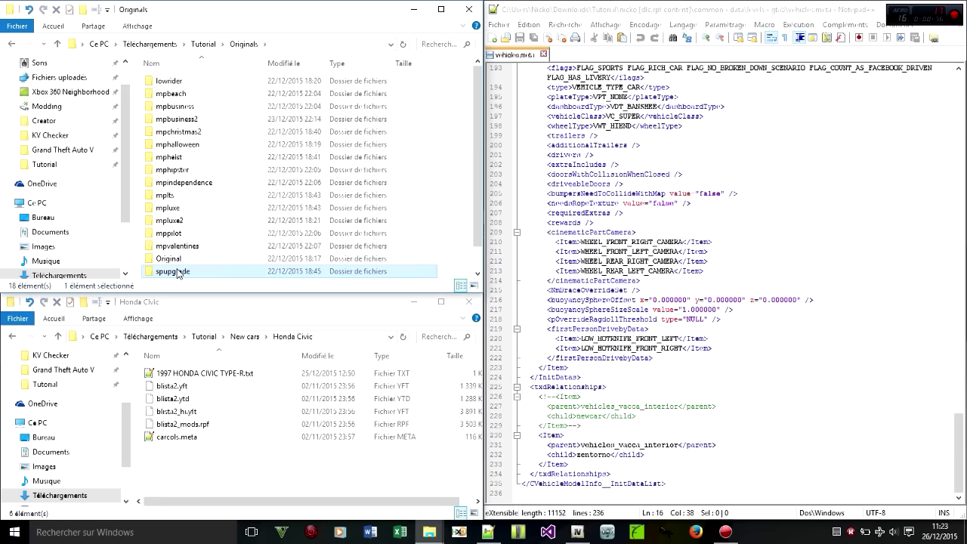
double_click(187, 121)
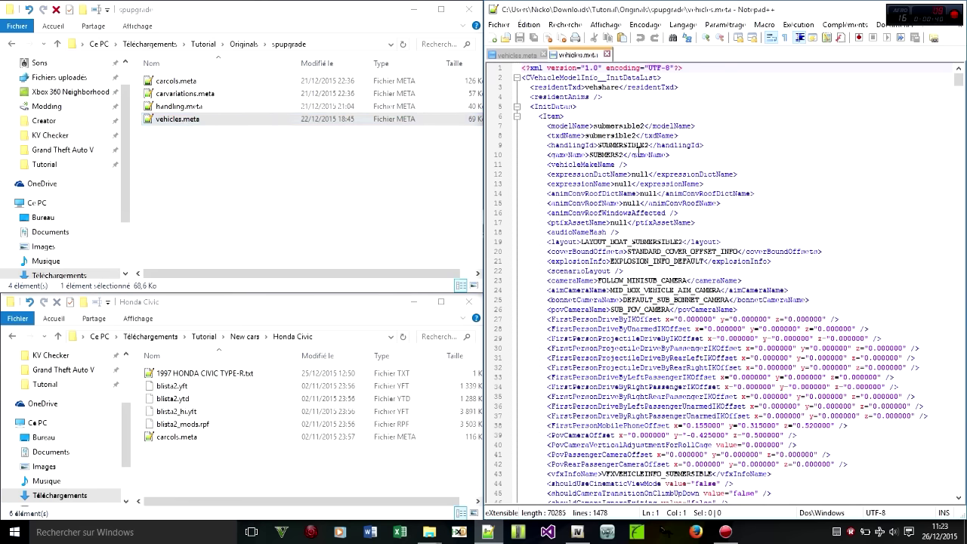
Find blista2 in the spupgrade vehicles.meta and copy its complete vehicle Item block.
key("ctrl+f")
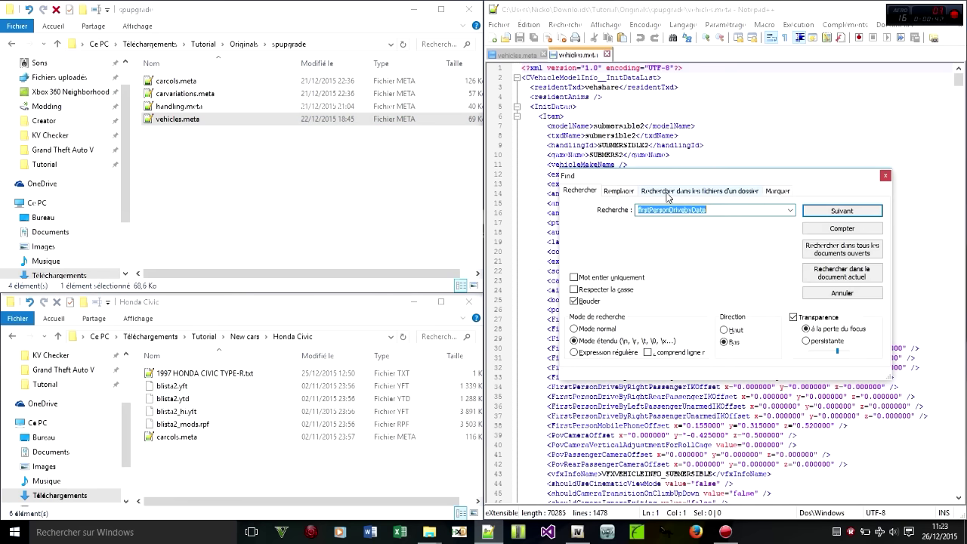
type("blista2")
left_click(820, 212)
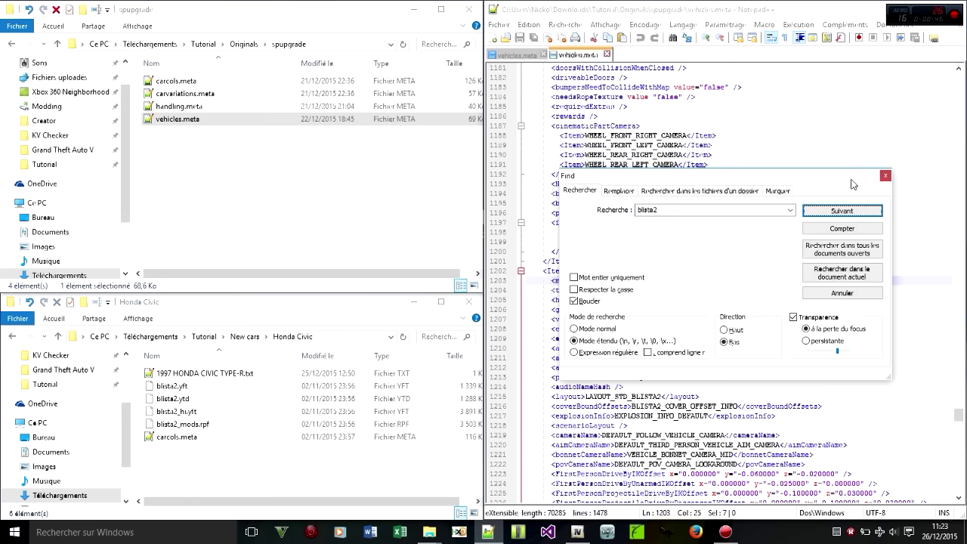
left_click_drag(851, 176, 383, 115)
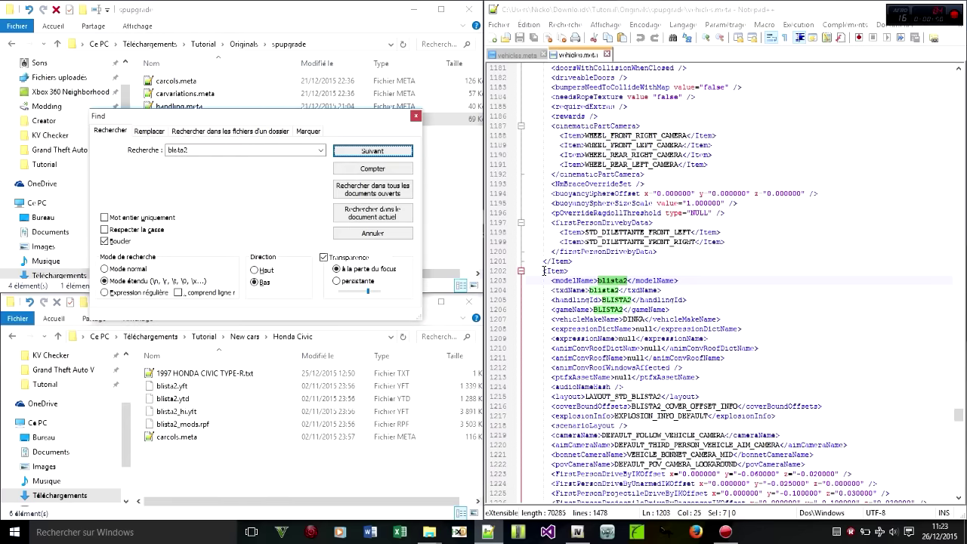
left_click_drag(544, 271, 561, 277)
scroll(636, 300, "down", 20)
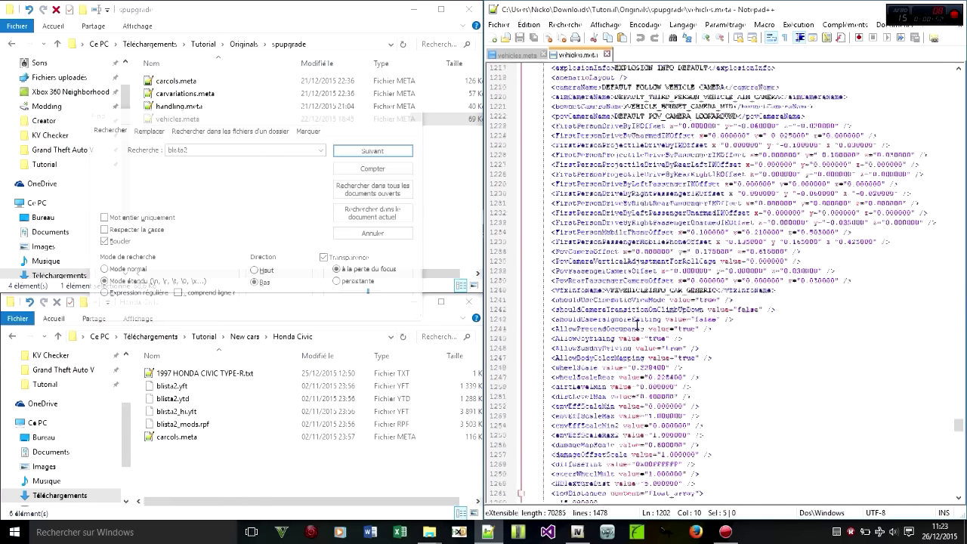
scroll(618, 367, "up", 2)
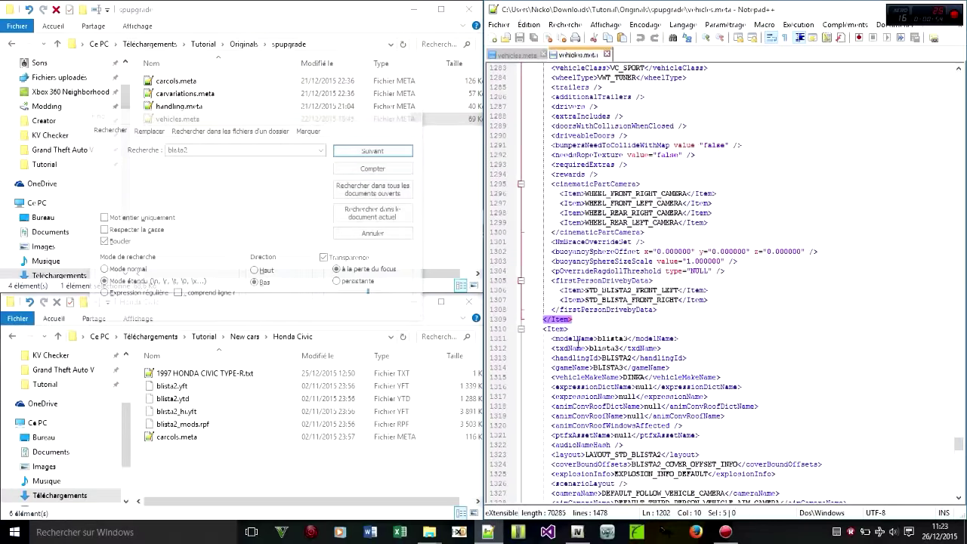
left_click(584, 319, "shift")
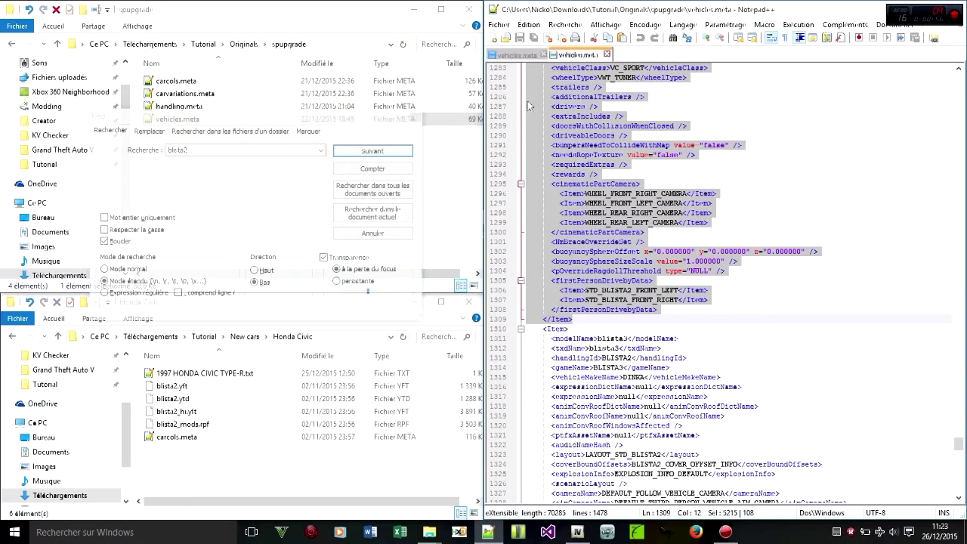
Paste the blista2 Item block after the last Item of InitDatas in the DLC's vehicles.meta.
left_click(513, 55)
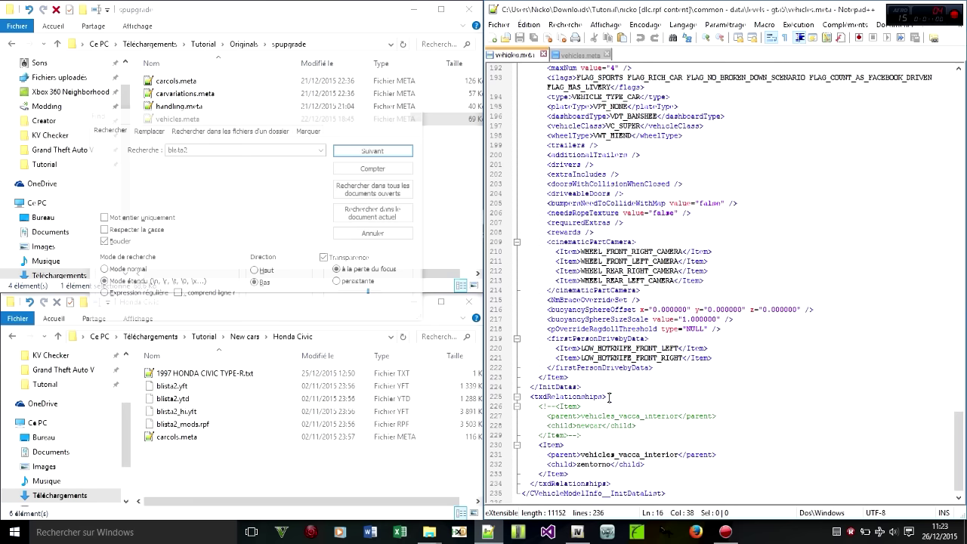
left_click(572, 378)
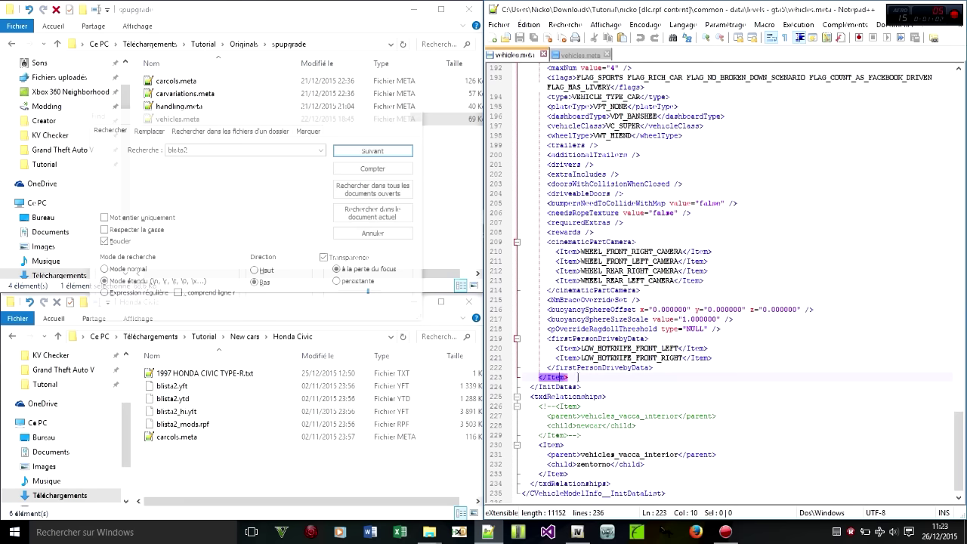
key("ctrl+v")
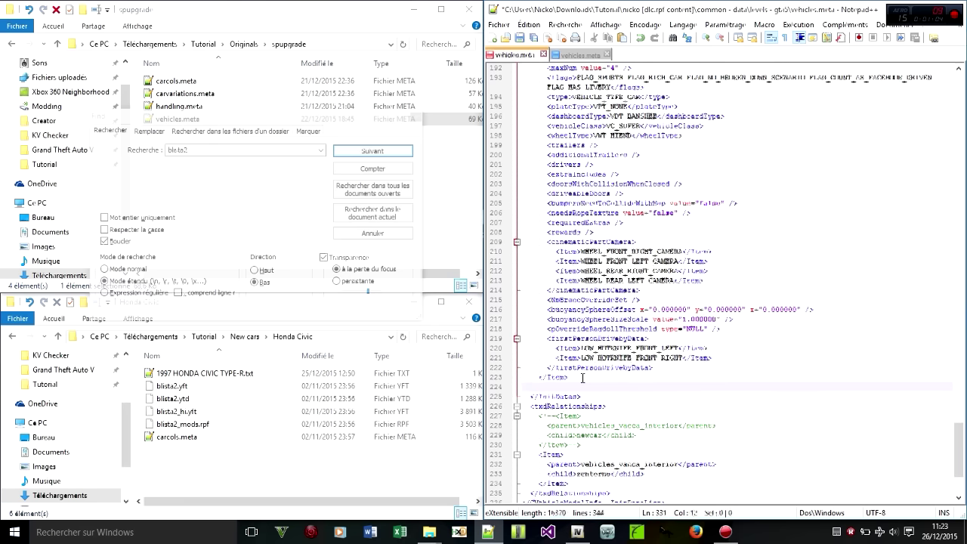
scroll(589, 417, "down", 2)
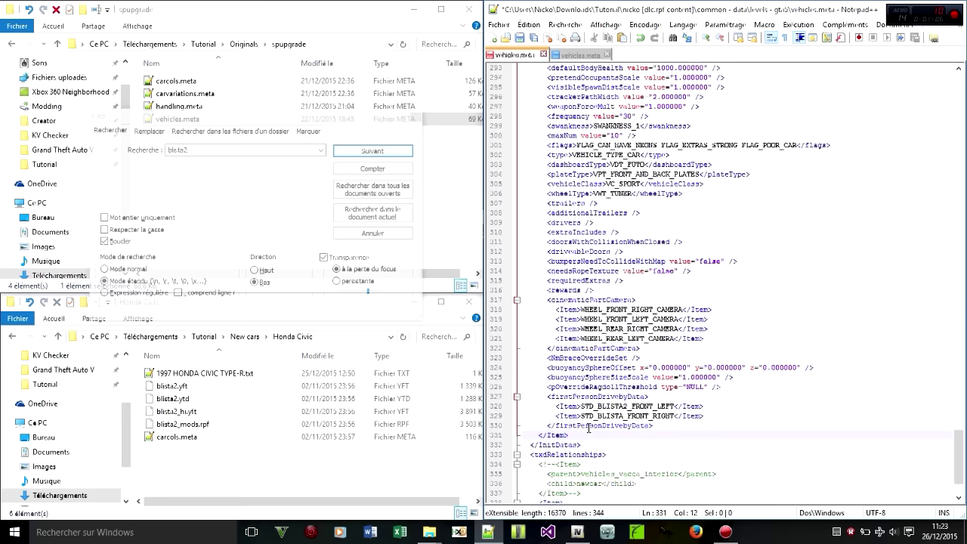
scroll(588, 419, "up", 20)
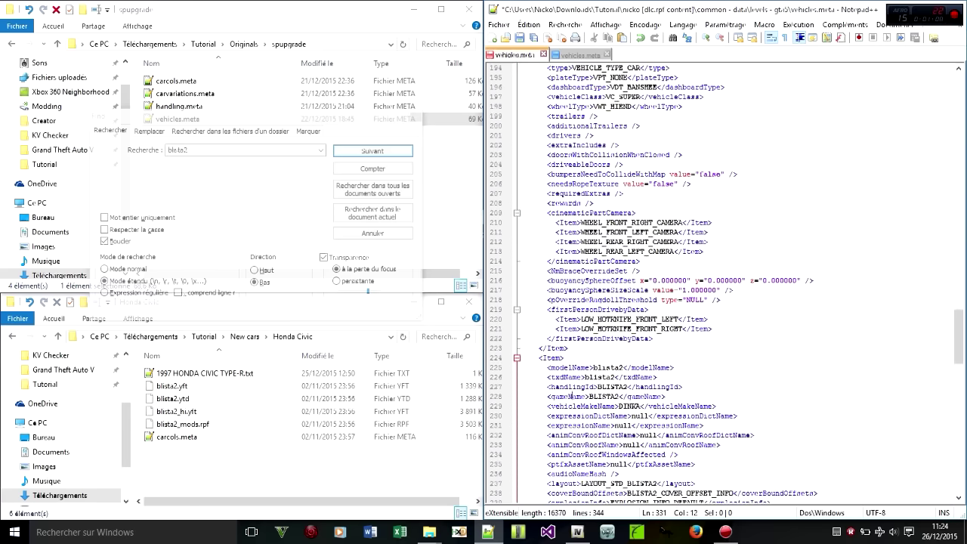
scroll(597, 370, "down", 1)
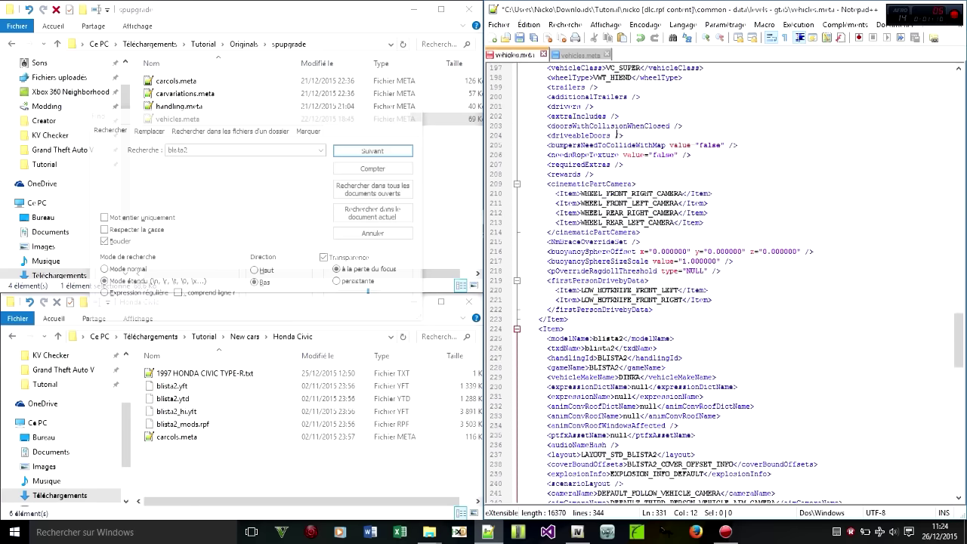
Find the blista2 entry under txdRelationships in the spupgrade vehicles.meta and copy its Item block.
left_click(579, 59)
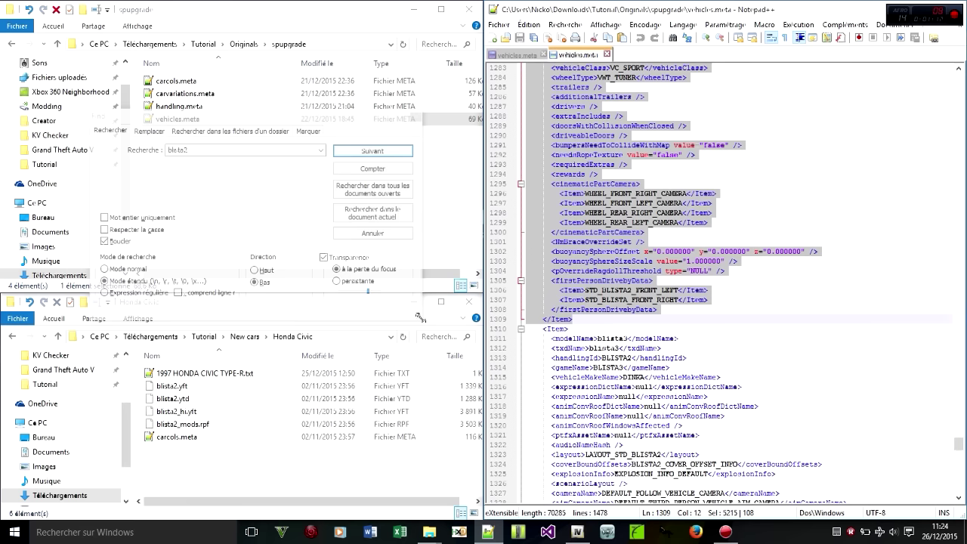
left_click(233, 150)
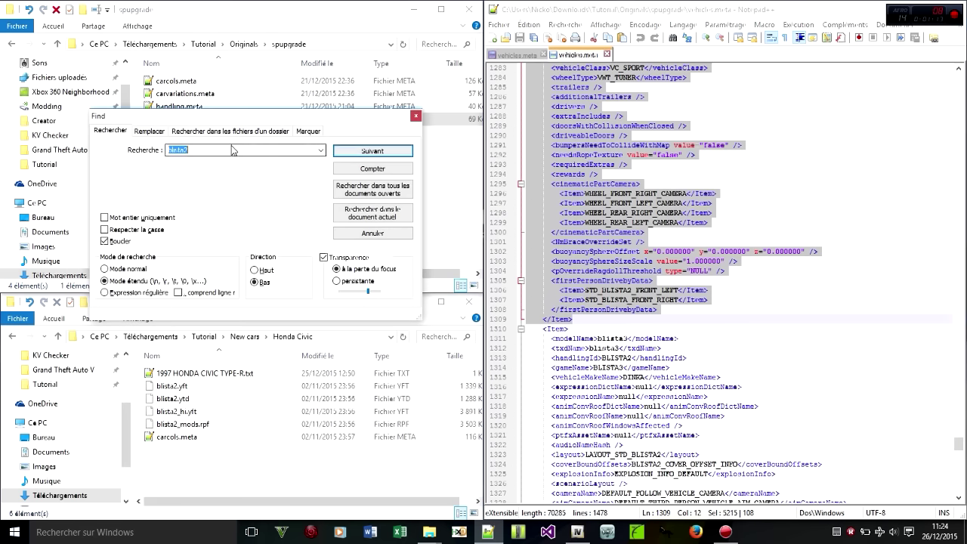
left_click(398, 154)
left_click(398, 154)
left_click(398, 153)
left_click(398, 154)
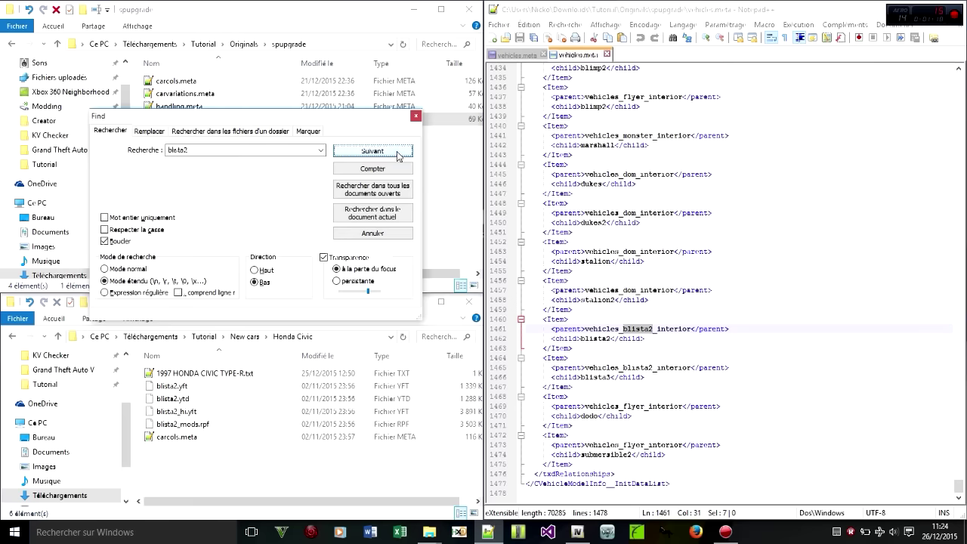
left_click(416, 117)
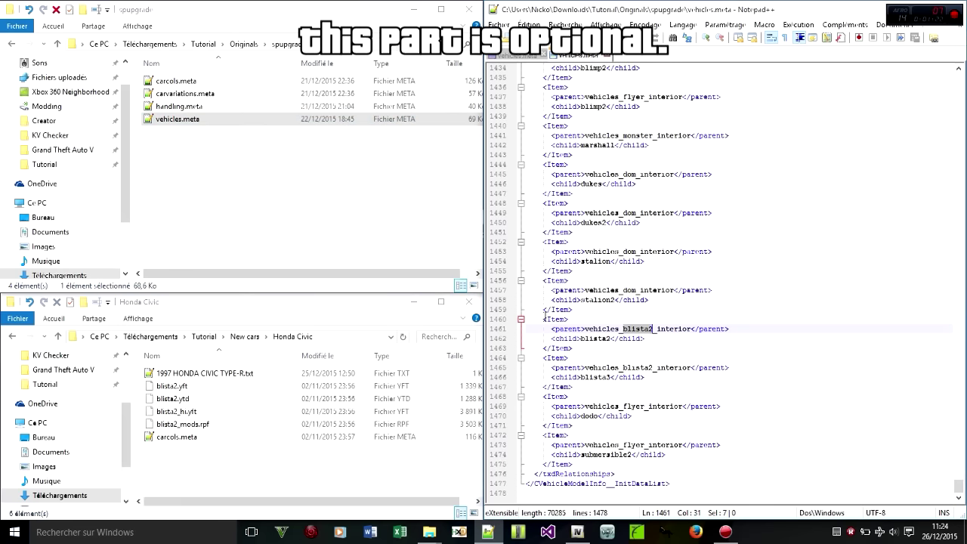
left_click(579, 310)
left_click(587, 348, "shift")
key("ctrl+c")
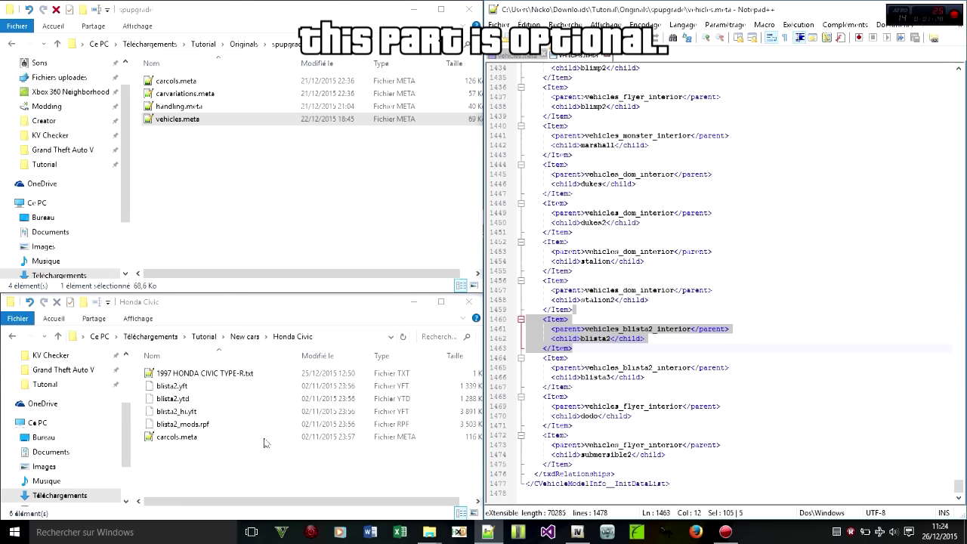
Paste the vehicles_blista2_interior Item after the last entry of txdRelationships in the DLC's vehicles.meta.
left_click(255, 462)
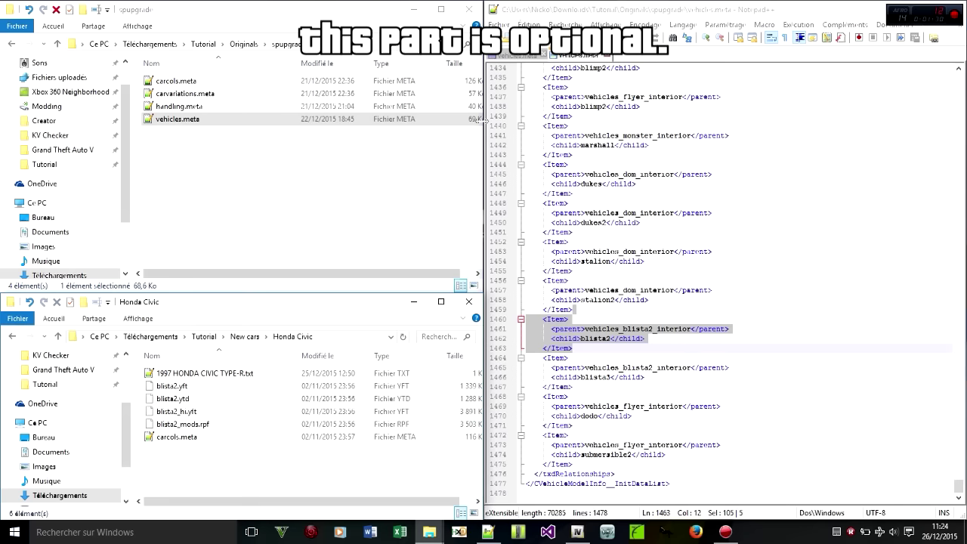
left_click(517, 56)
scroll(629, 419, "down", 20)
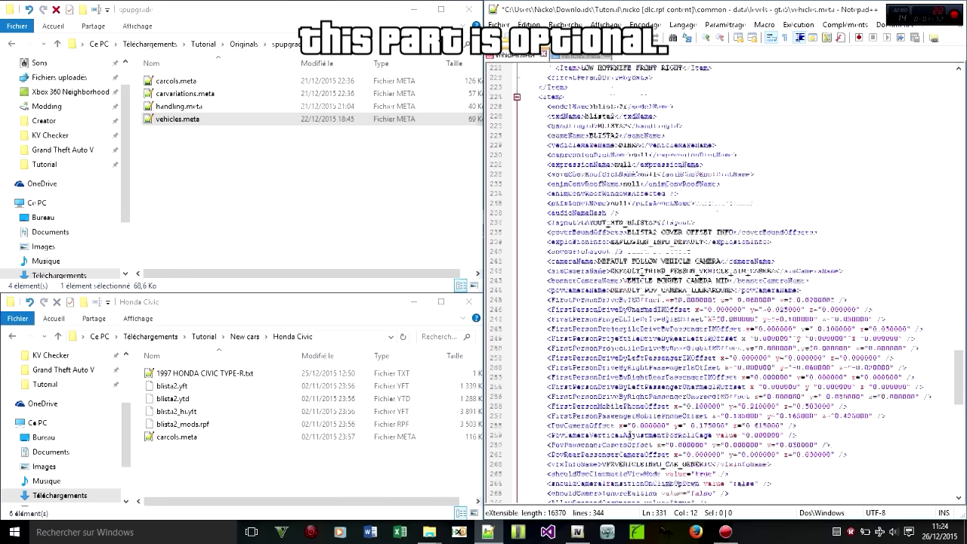
left_click(653, 454)
left_click(639, 463)
key("Return")
key("ctrl+v")
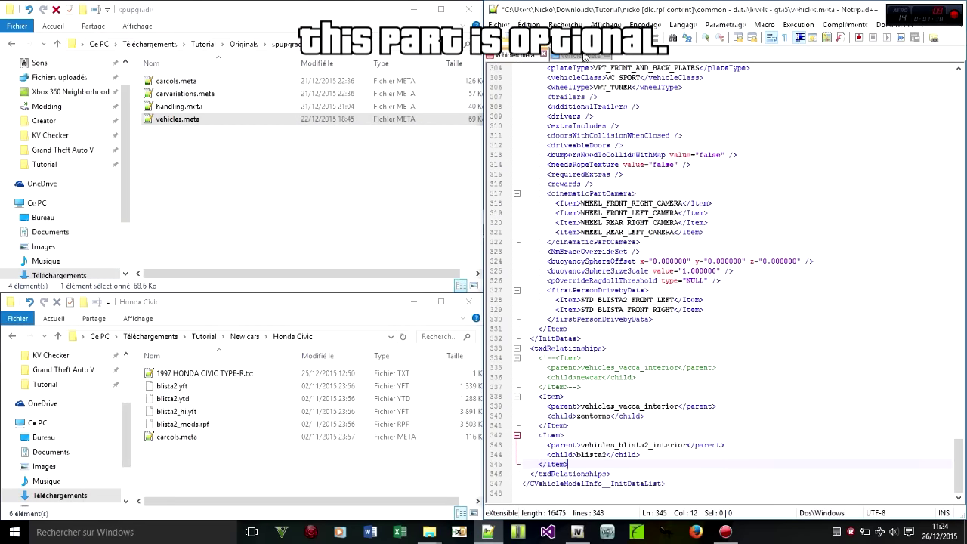
Close the original vehicles.meta and set the child of the pasted vehicles_blista2_interior Item to civic.
left_click(586, 58)
left_click(518, 55)
double_click(593, 455)
type("civic")
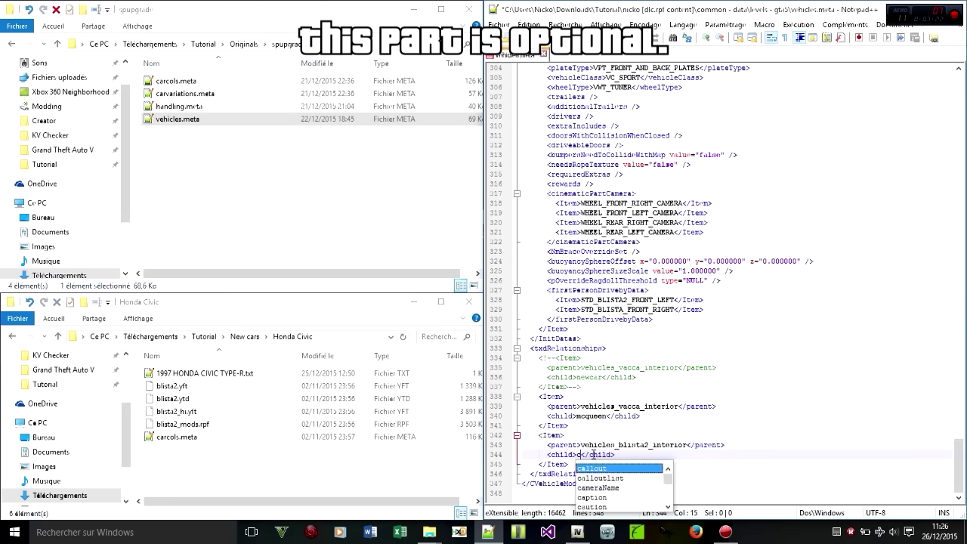
left_click(645, 454)
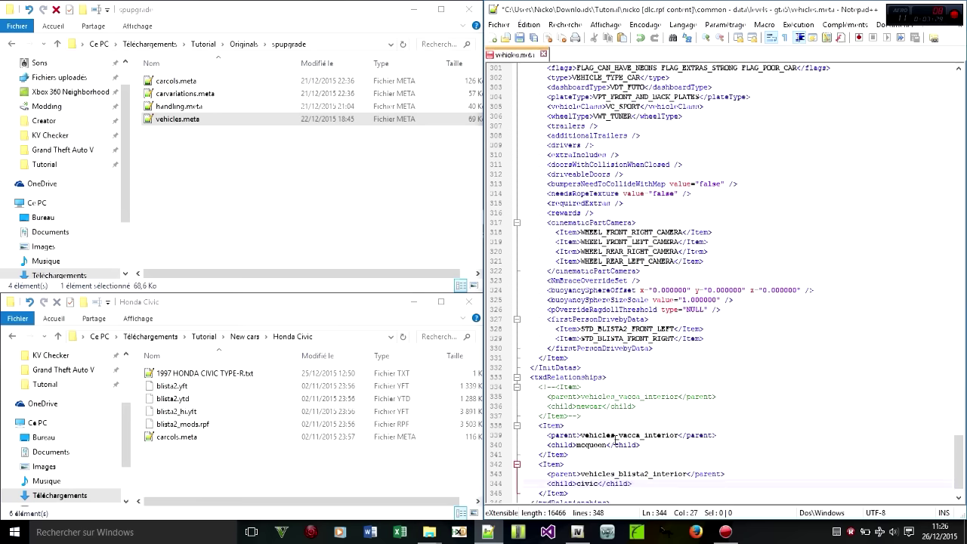
scroll(654, 351, "up", 15)
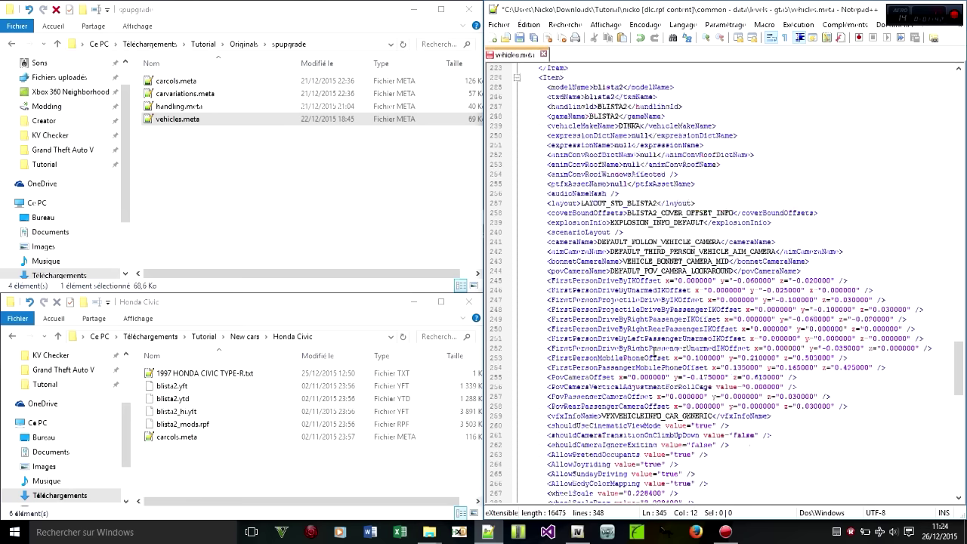
Set the modelName and txdName of the pasted blista2 Item in the DLC's vehicles.meta to civic.
scroll(653, 352, "up", 7)
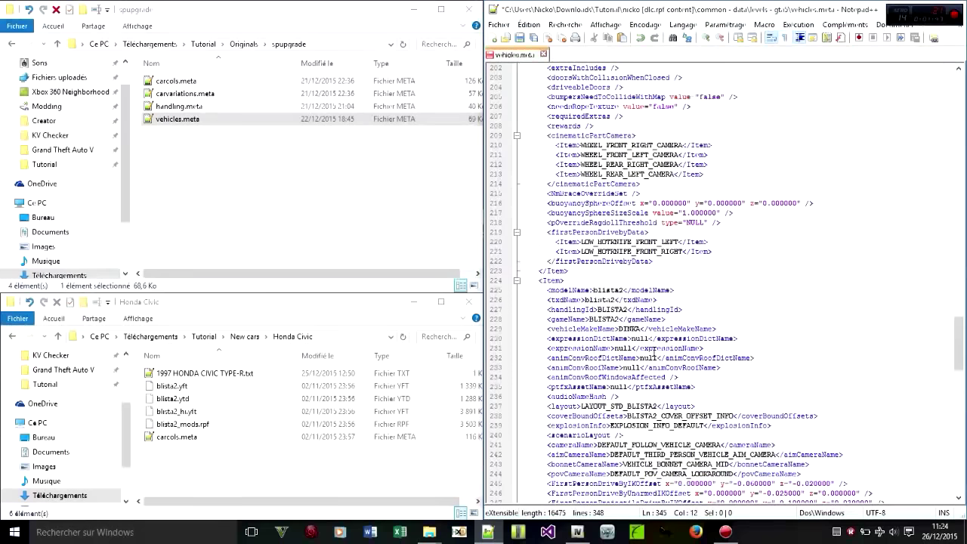
double_click(609, 290)
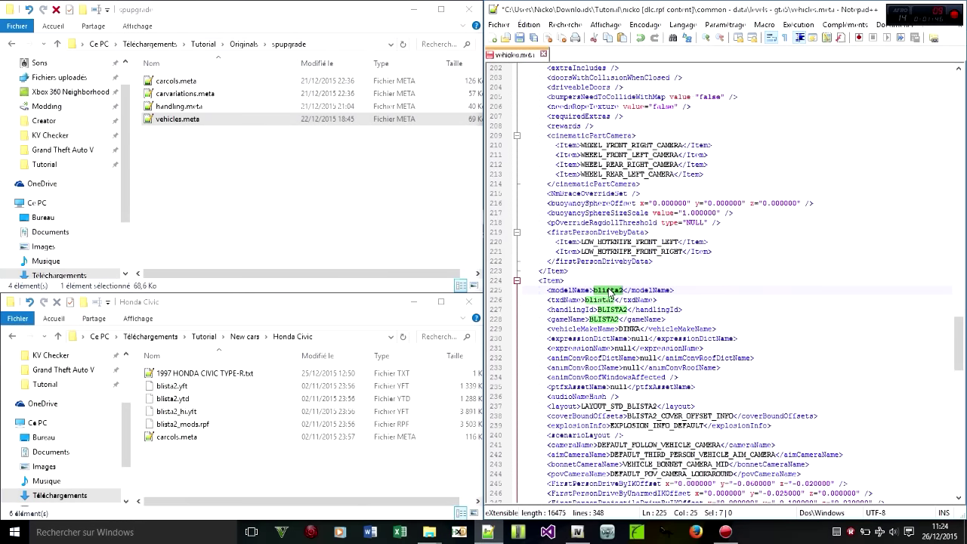
type("civic")
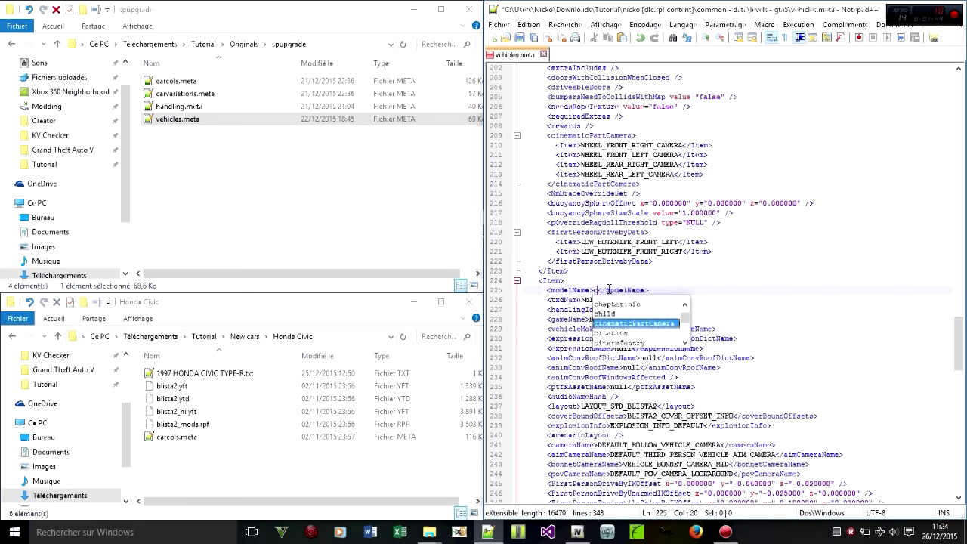
double_click(609, 290)
key("ctrl+c")
double_click(600, 300)
key("ctrl+v")
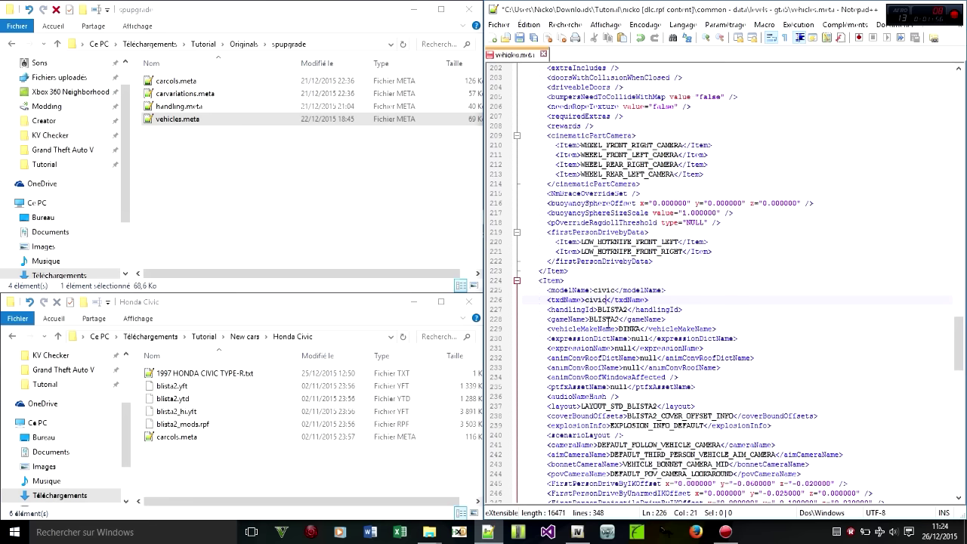
Set the same Item's gameName to CIVIC in uppercase and its vehicleMakeName to HONDA.
double_click(605, 319)
key("ctrl+v")
double_click(605, 319)
right_click(604, 319)
left_click(665, 234)
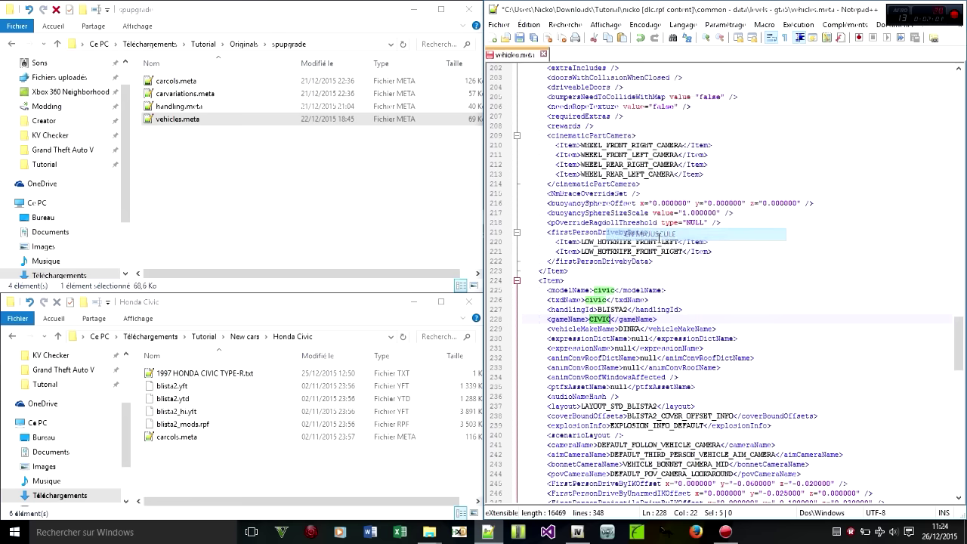
double_click(636, 330)
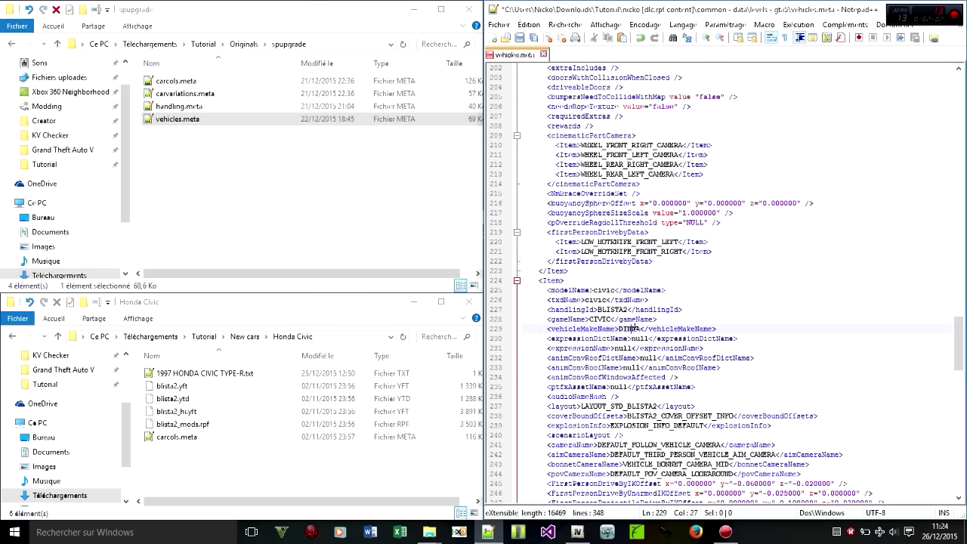
type("HONDA")
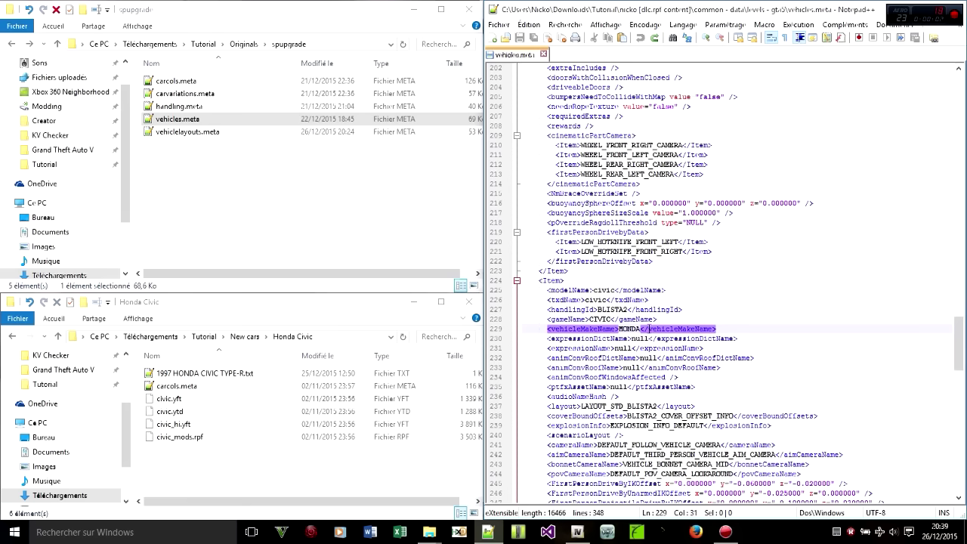
scroll(655, 333, "down", 7)
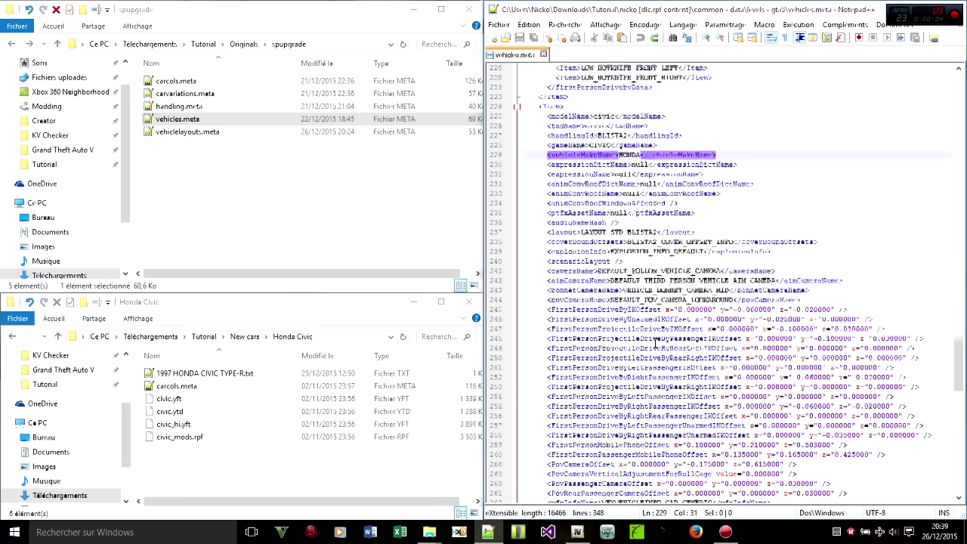